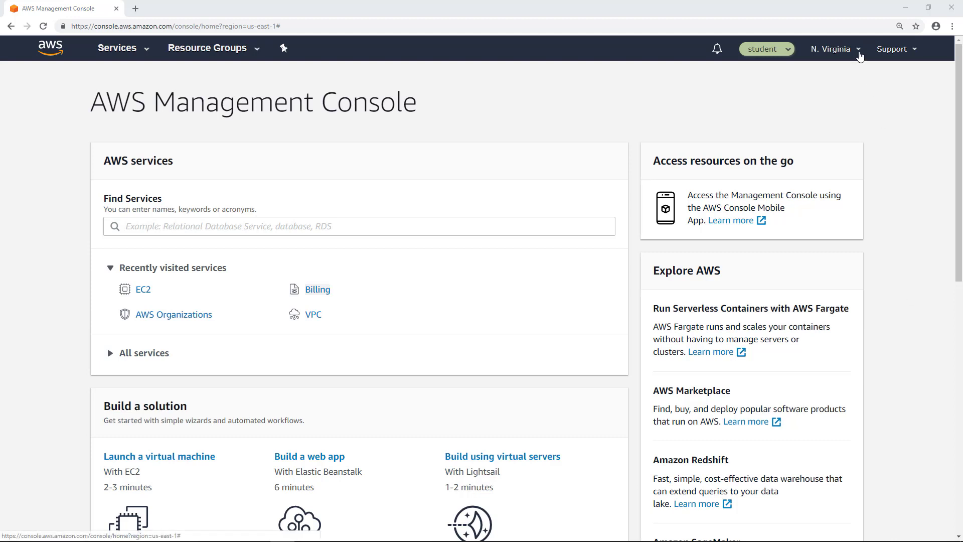
Step: Find the VPC service and open the list of VPCs in the US East (N. Virginia) region
{"action": "left_click", "coordinate": [859, 53]}
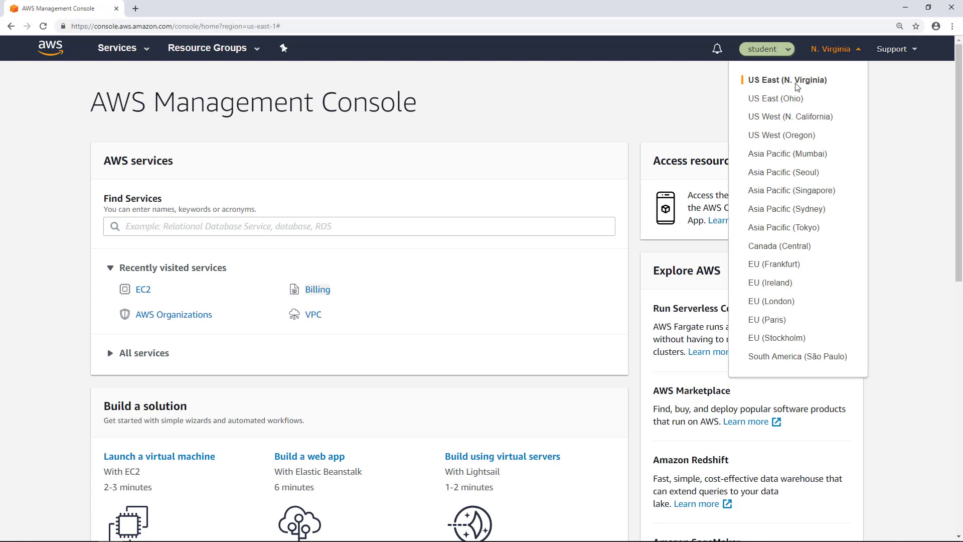
{"action": "left_click", "coordinate": [896, 144]}
{"action": "left_click", "coordinate": [156, 229]}
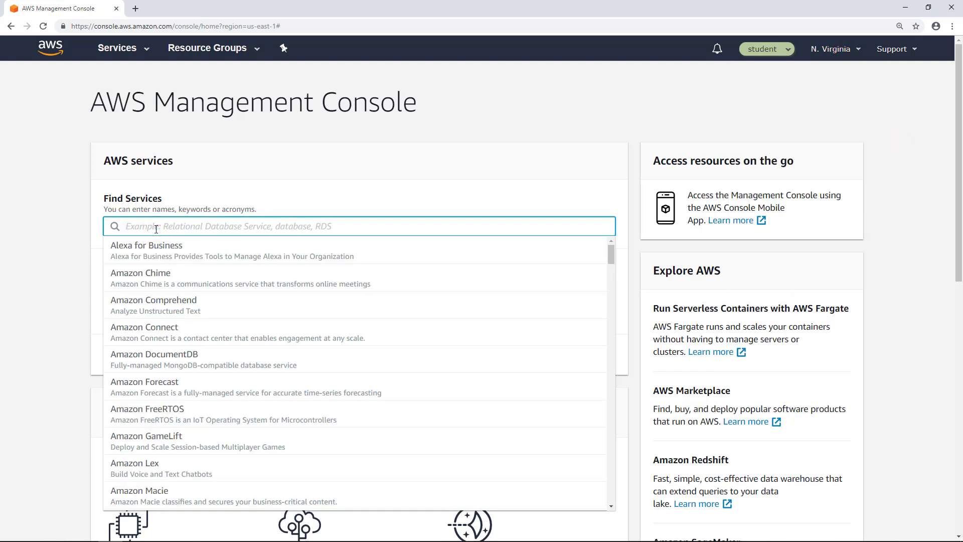
{"action": "type", "text": "vpc"}
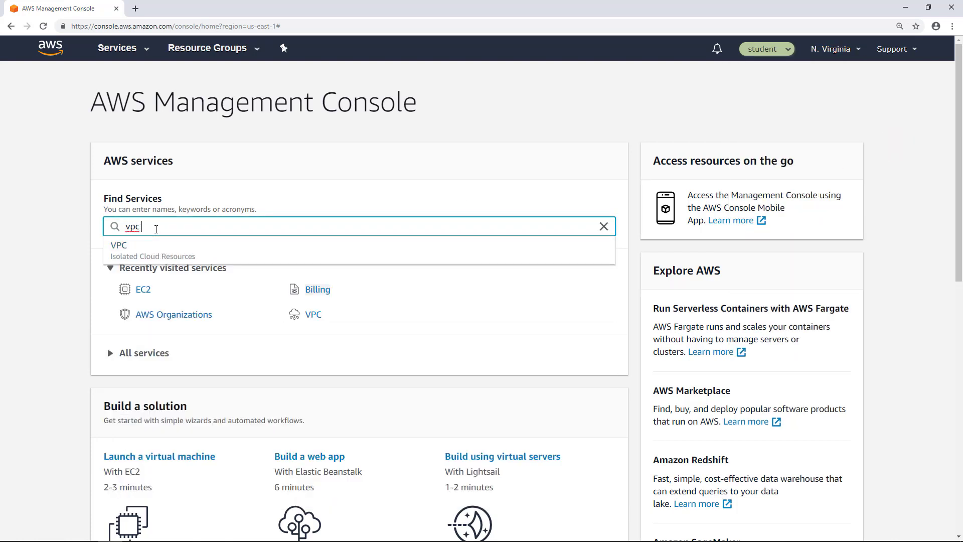
{"action": "left_click", "coordinate": [144, 255]}
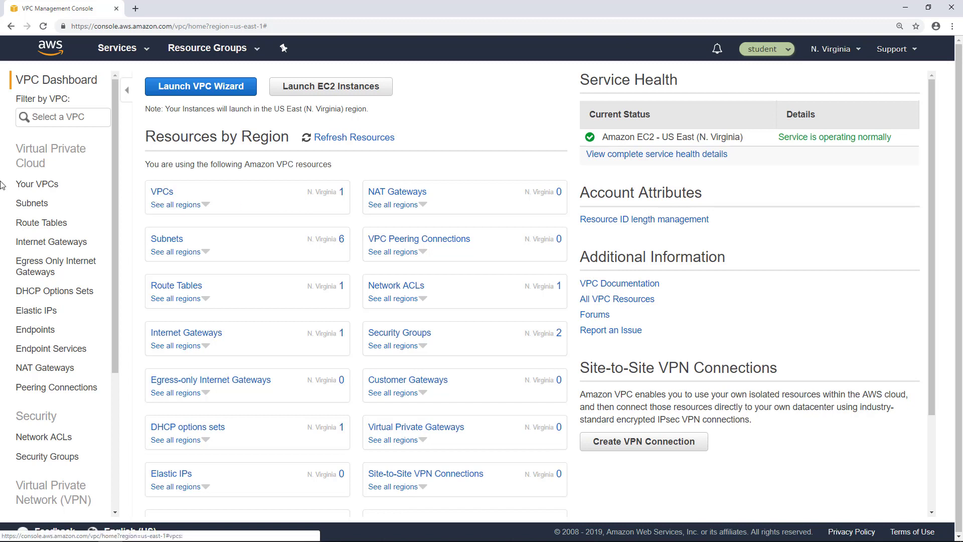
{"action": "left_click", "coordinate": [34, 185]}
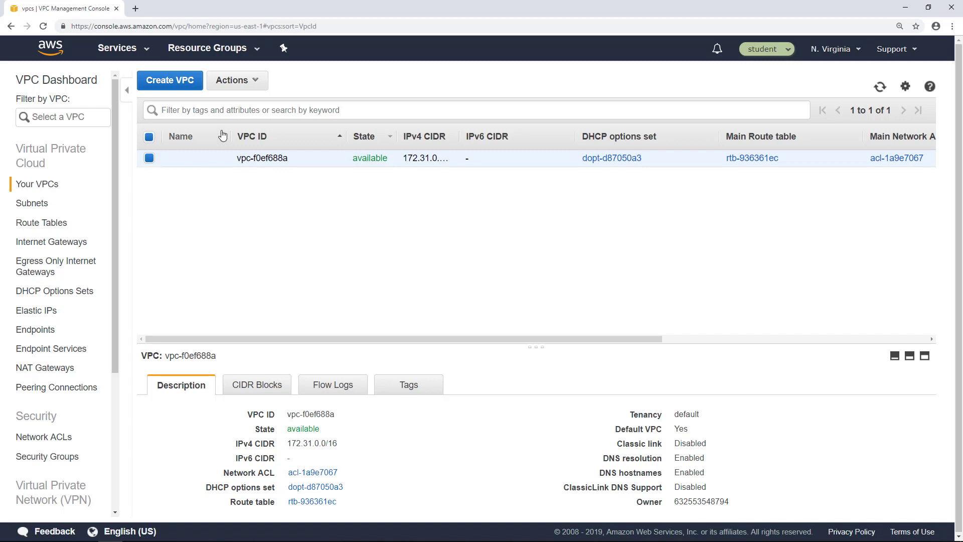
Step: Create a VPC named MyVPC with the IPv4 CIDR block 10.0.0.0/16
{"action": "left_click", "coordinate": [184, 87]}
{"action": "left_click", "coordinate": [200, 178]}
{"action": "type", "text": "MyV"}
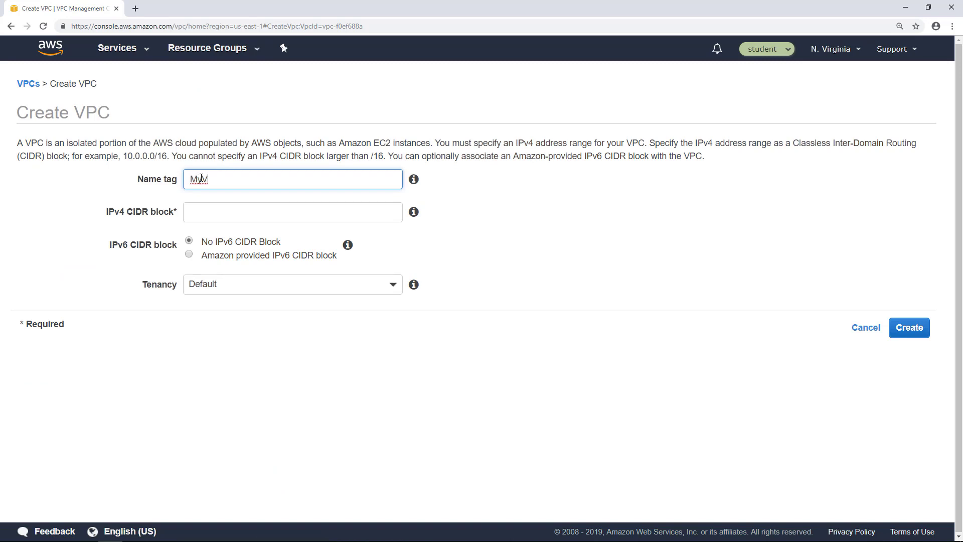
{"action": "type", "text": "PC"}
{"action": "left_click", "coordinate": [221, 217]}
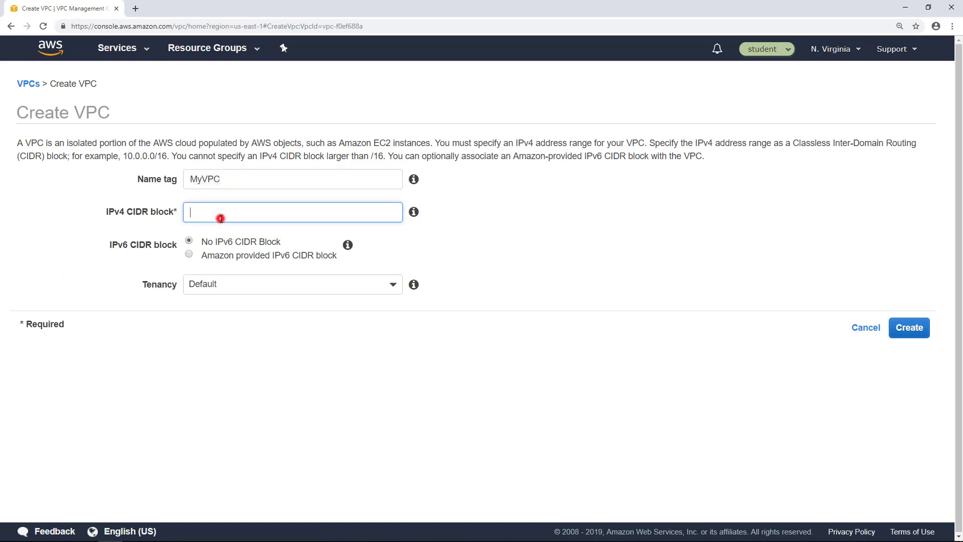
{"action": "type", "text": "10.0.0.0/16"}
{"action": "left_click", "coordinate": [921, 339]}
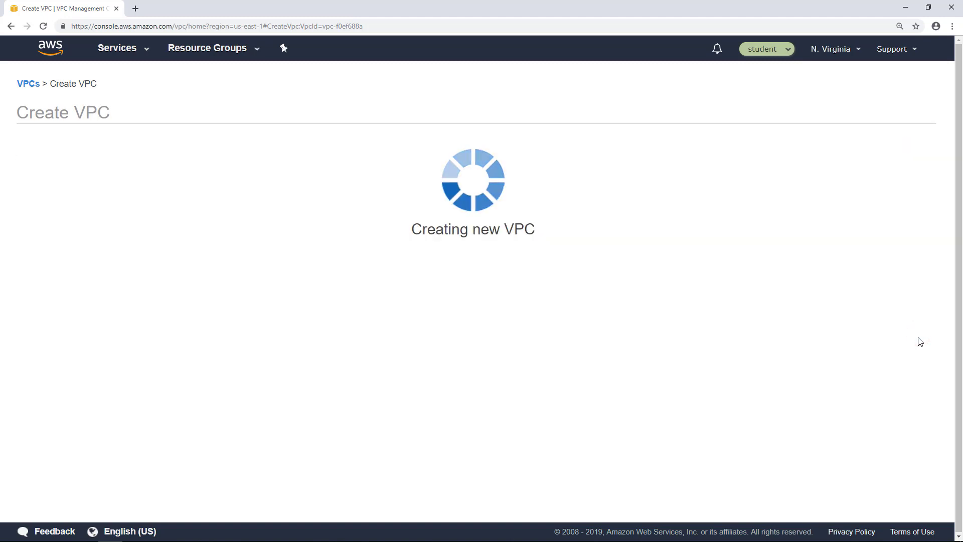
{"action": "left_click", "coordinate": [594, 228]}
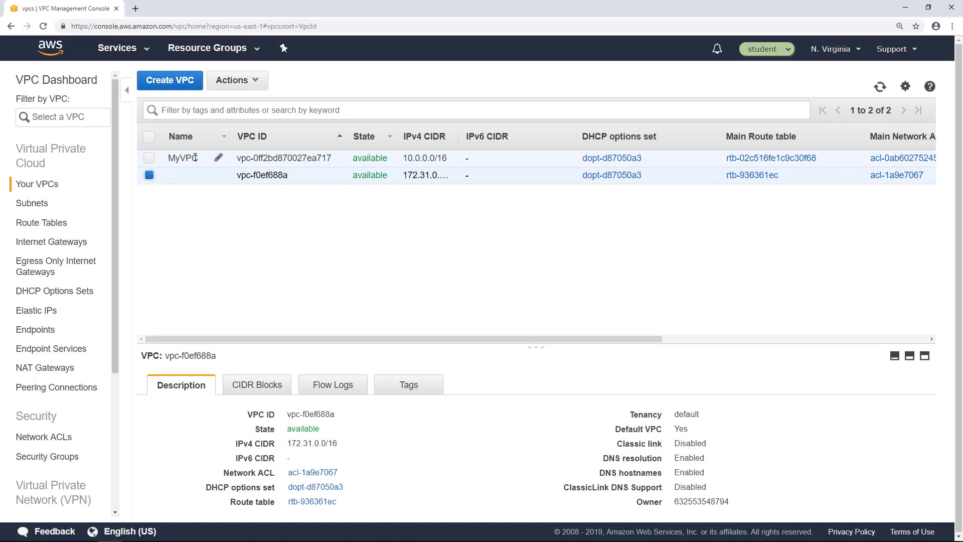
Step: Start a new subnet named pub-1 in MyVPC, placed in availability zone us-east-1a
{"action": "left_click", "coordinate": [48, 211]}
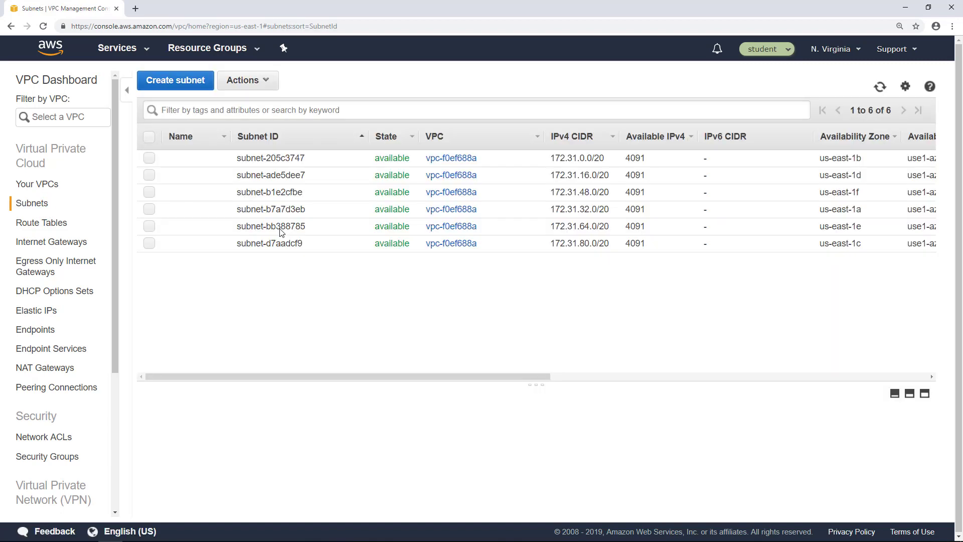
{"action": "left_click", "coordinate": [177, 85]}
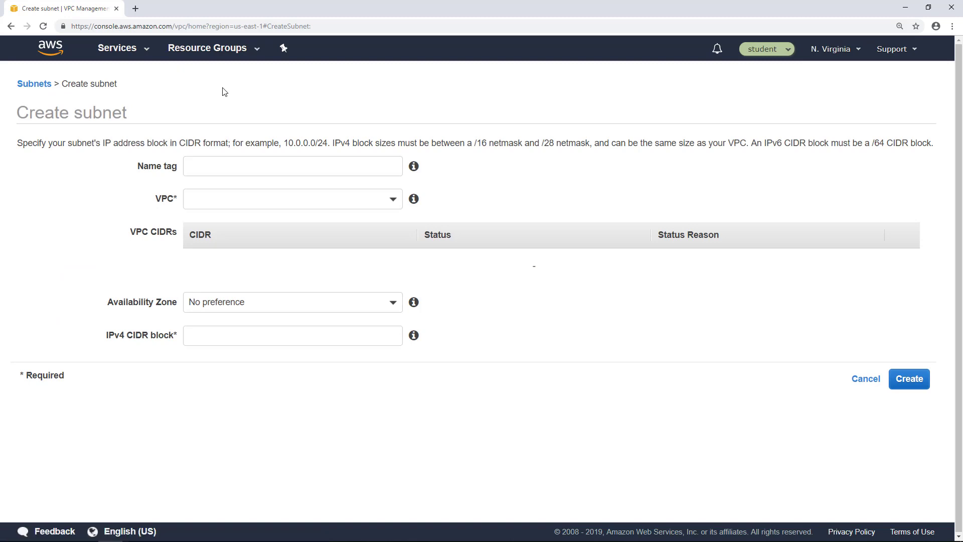
{"action": "left_click", "coordinate": [222, 167]}
{"action": "type", "text": "pub-1"}
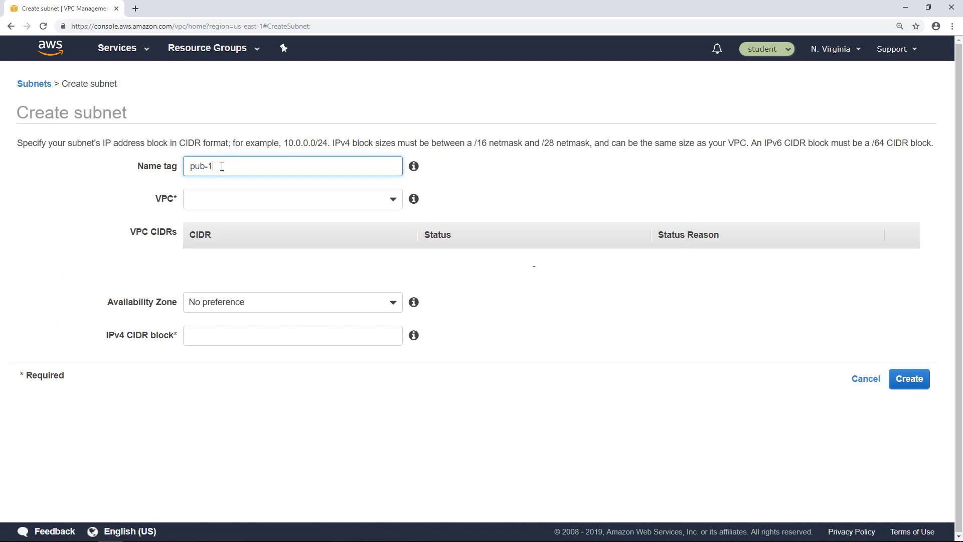
{"action": "left_click", "coordinate": [256, 195]}
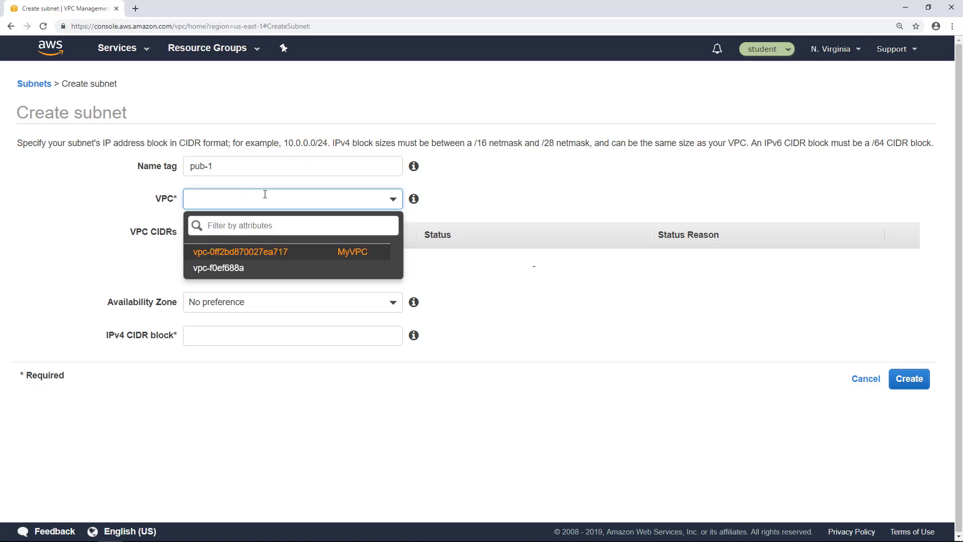
{"action": "left_click", "coordinate": [245, 254]}
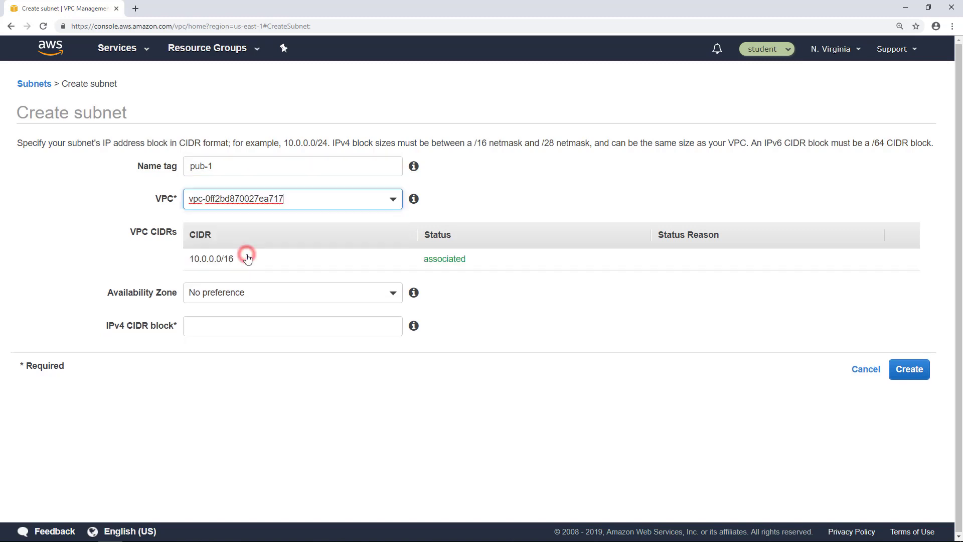
{"action": "left_click", "coordinate": [272, 298]}
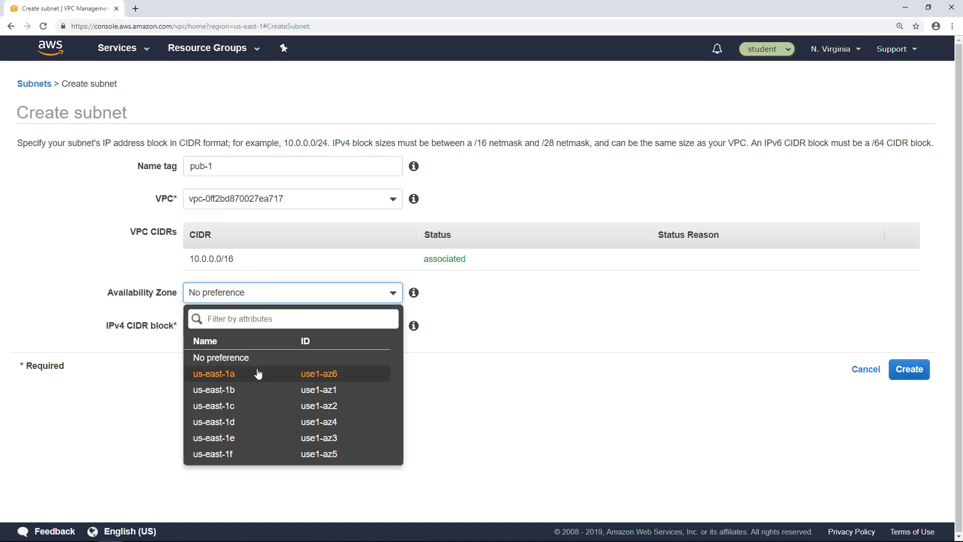
{"action": "left_click", "coordinate": [239, 378]}
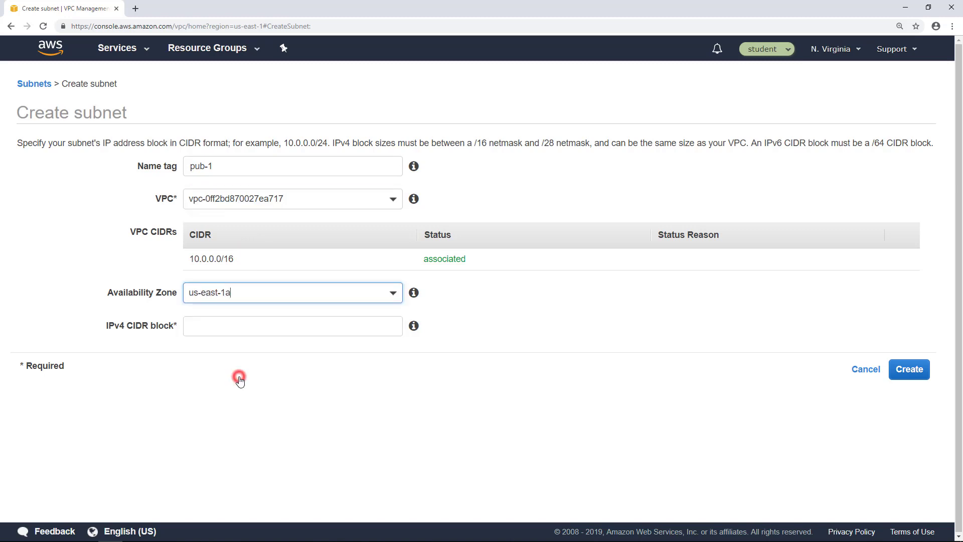
Step: Set the pub-1 subnet's IPv4 CIDR block to 10.0.1.0/24 and create the subnet
{"action": "left_click", "coordinate": [222, 324]}
{"action": "type", "text": "10.0.1"}
{"action": "type", "text": ".0/1"}
{"action": "type", "text": "6"}
{"action": "key", "text": "BackSpace"}
{"action": "key", "text": "BackSpace"}
{"action": "key", "text": "BackSpace"}
{"action": "key", "text": "BackSpace"}
{"action": "key", "text": "BackSpace"}
{"action": "key", "text": "BackSpace"}
{"action": "key", "text": "BackSpace"}
{"action": "key", "text": "BackSpace"}
{"action": "key", "text": "BackSpace"}
{"action": "type", "text": ".0.1.0/24"}
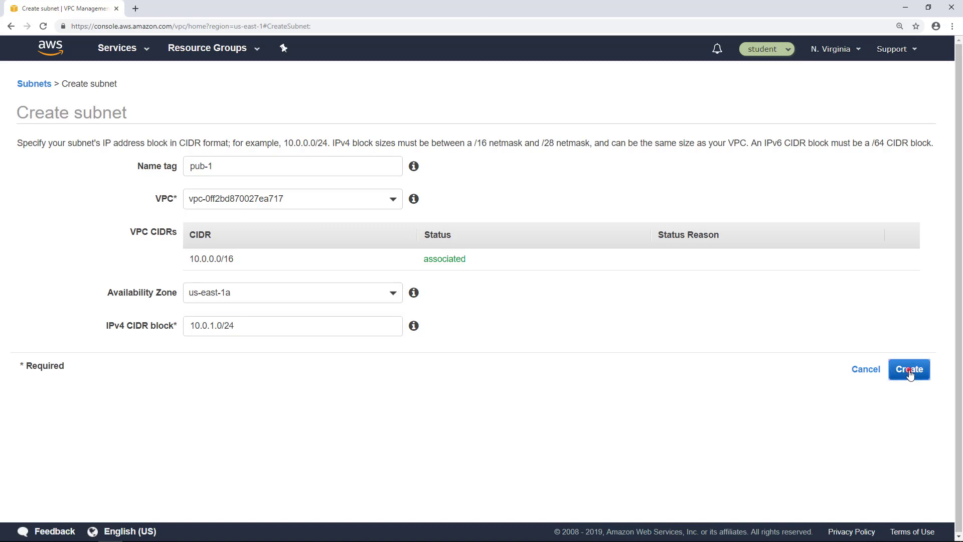
{"action": "left_click", "coordinate": [910, 369]}
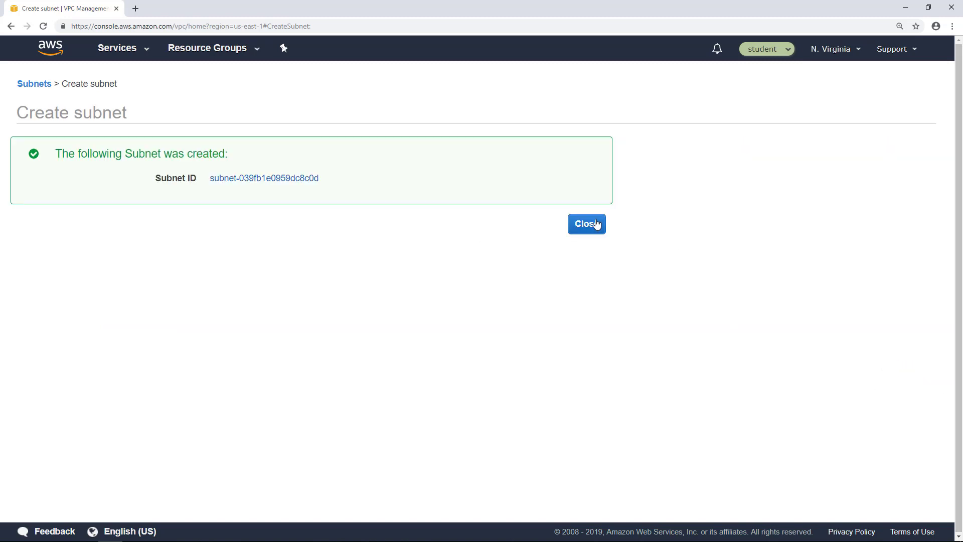
{"action": "left_click", "coordinate": [601, 221]}
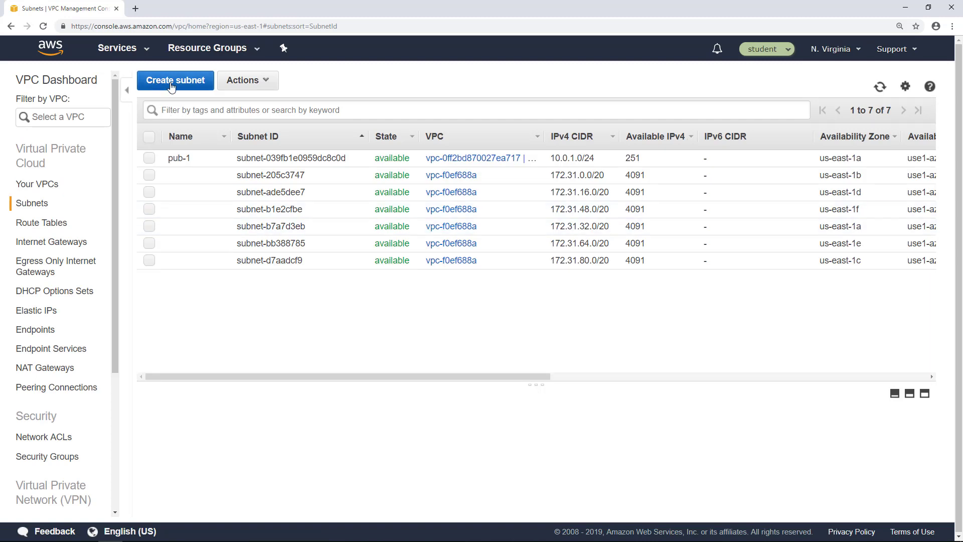
Step: Create a subnet named pub-2 in MyVPC, in availability zone us-east-1b, with the IPv4 CIDR block 10.0.2.0/24
{"action": "left_click", "coordinate": [171, 86]}
{"action": "left_click", "coordinate": [248, 167]}
{"action": "type", "text": "pub-2"}
{"action": "left_click", "coordinate": [244, 197]}
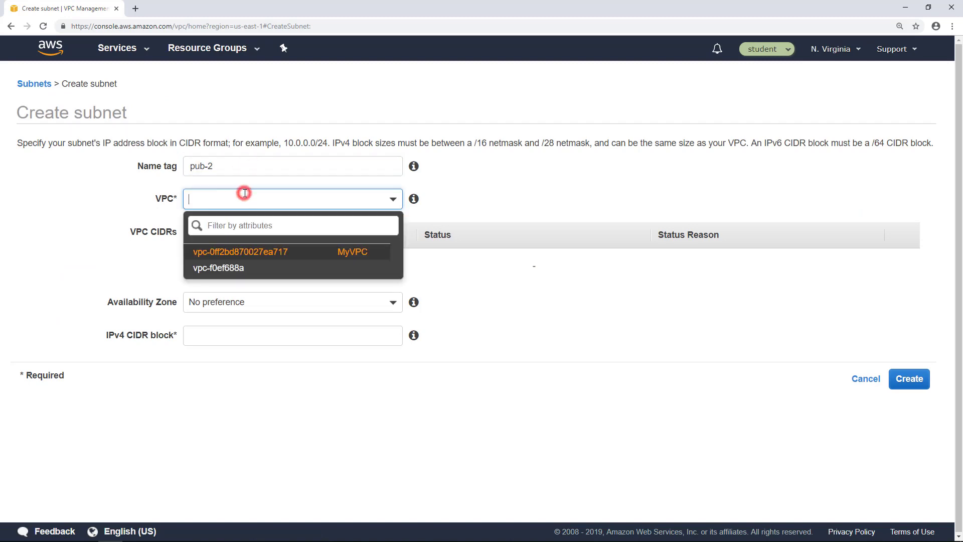
{"action": "left_click", "coordinate": [262, 253]}
{"action": "left_click", "coordinate": [251, 292]}
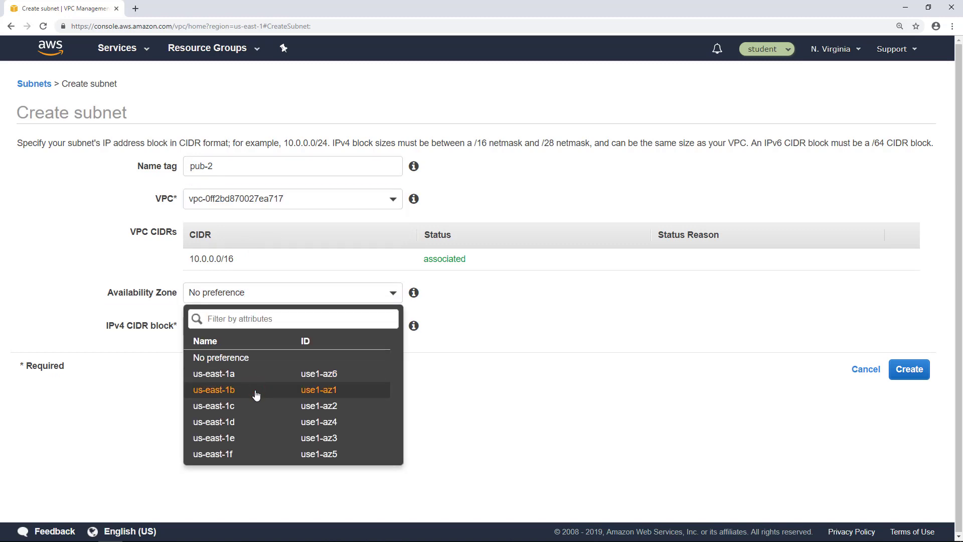
{"action": "left_click", "coordinate": [256, 391]}
{"action": "left_click", "coordinate": [231, 324]}
{"action": "type", "text": "10.0.2.0/24"}
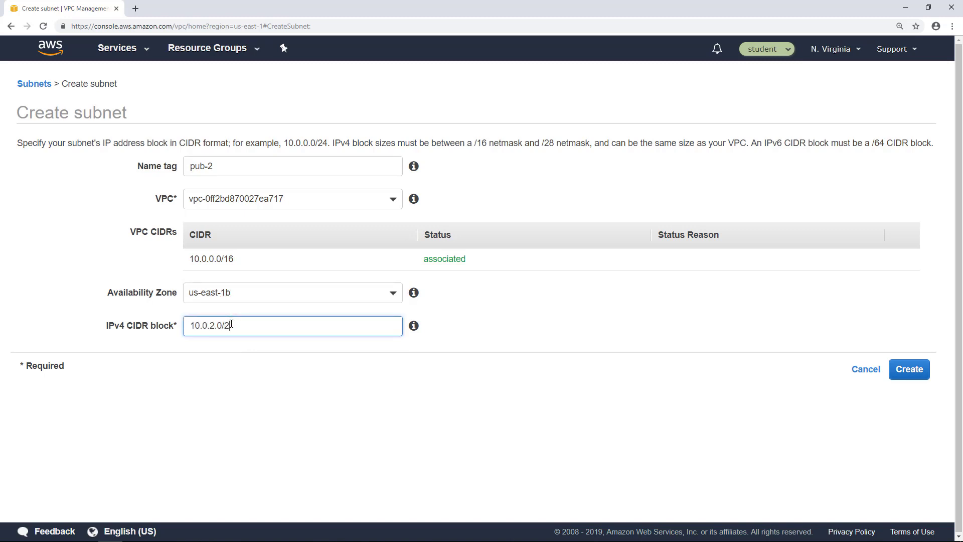
{"action": "left_click", "coordinate": [911, 369]}
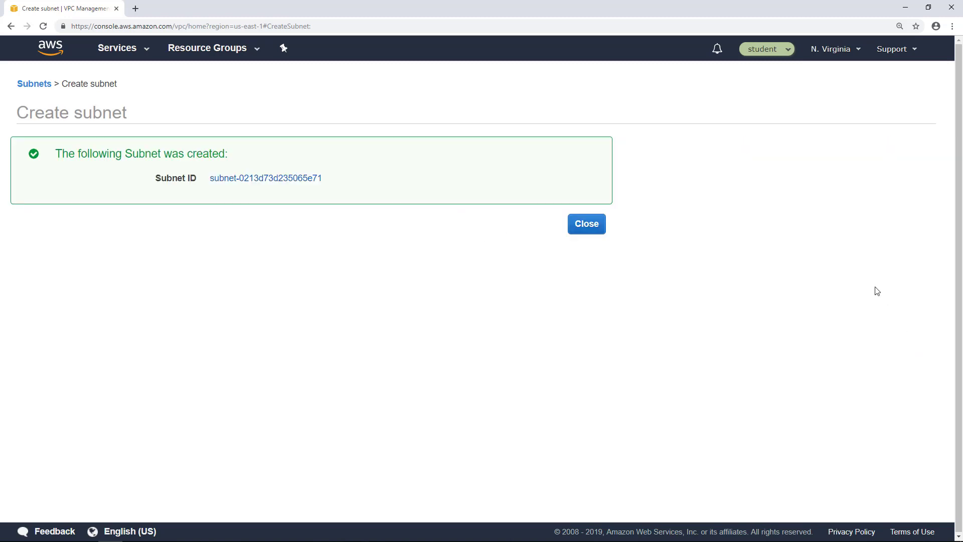
{"action": "left_click", "coordinate": [593, 226]}
Step: Create a subnet named pri-1 in MyVPC, in availability zone us-east-1a, with the IPv4 CIDR block 10.0.3.0/24
{"action": "left_click", "coordinate": [179, 79]}
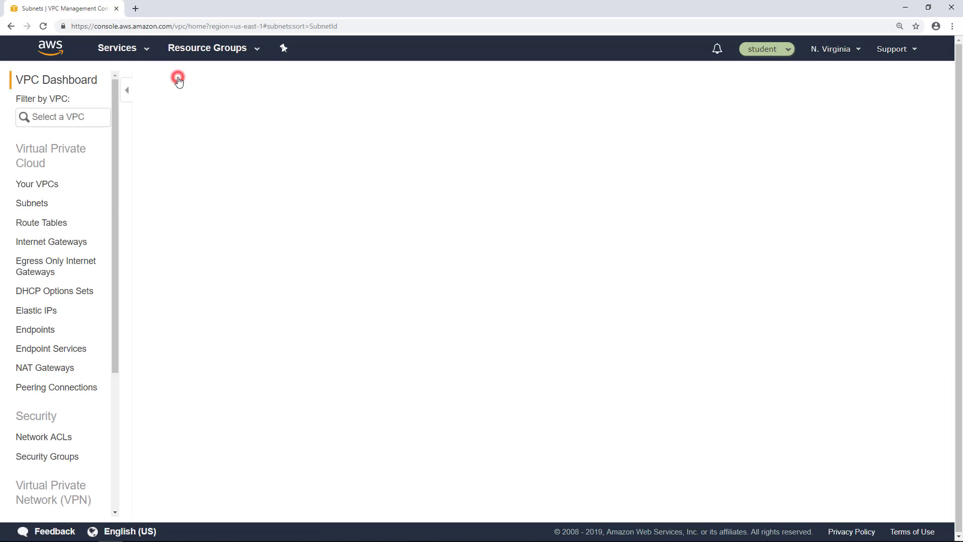
{"action": "left_click", "coordinate": [226, 167]}
{"action": "type", "text": "pri-1"}
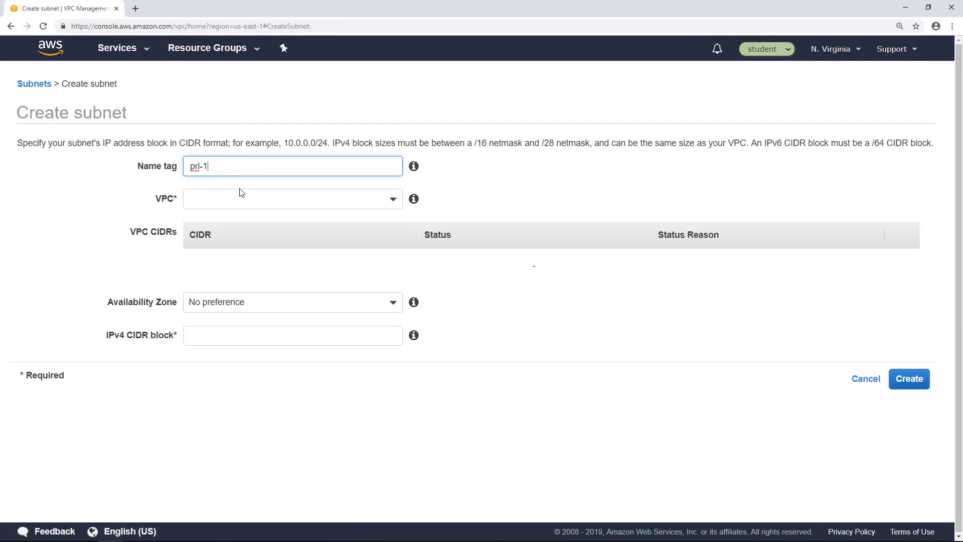
{"action": "left_click", "coordinate": [241, 194]}
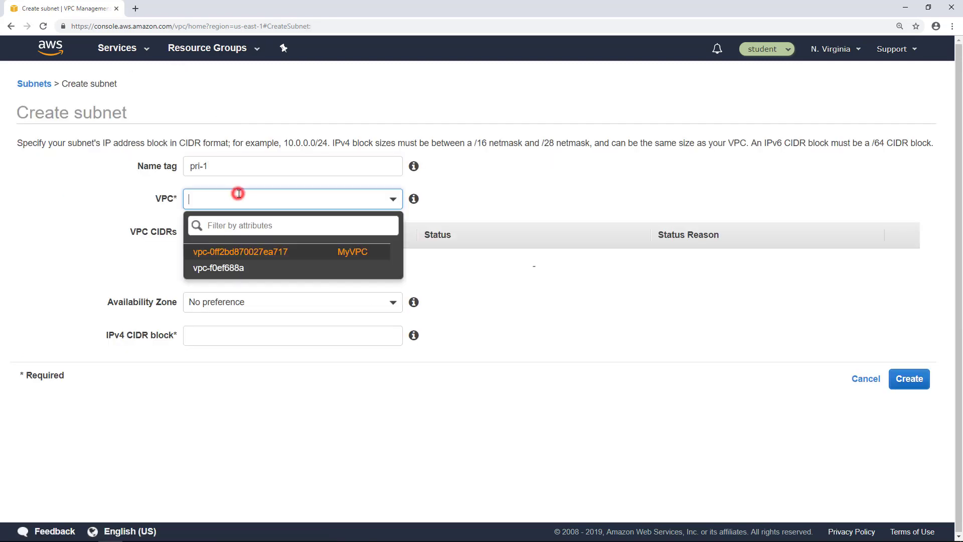
{"action": "left_click", "coordinate": [249, 251]}
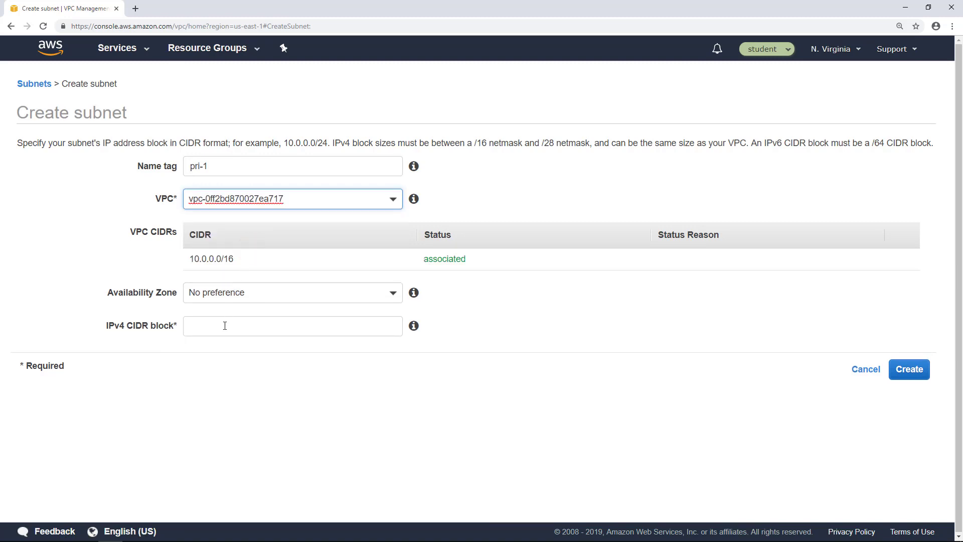
{"action": "left_click", "coordinate": [237, 294]}
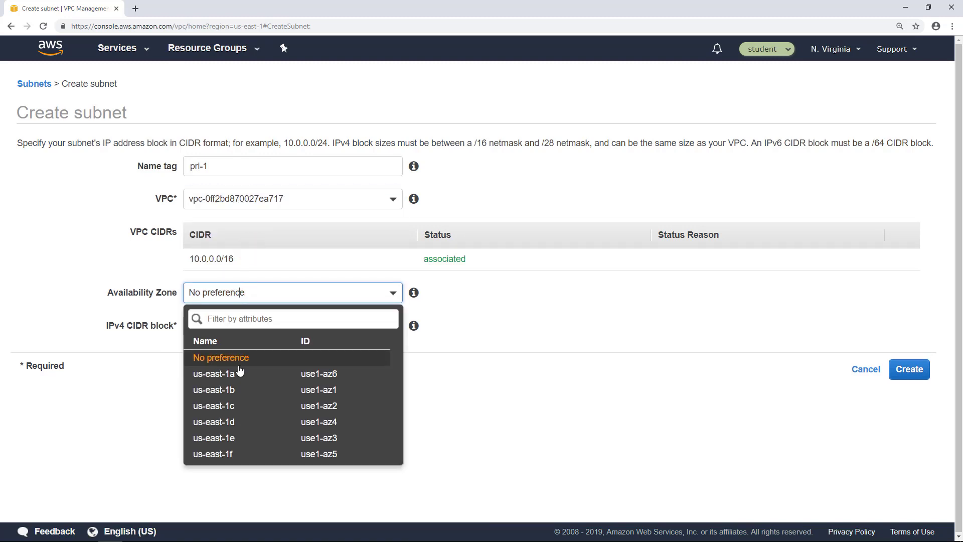
{"action": "left_click", "coordinate": [237, 376]}
{"action": "left_click", "coordinate": [232, 329]}
{"action": "type", "text": "10.0"}
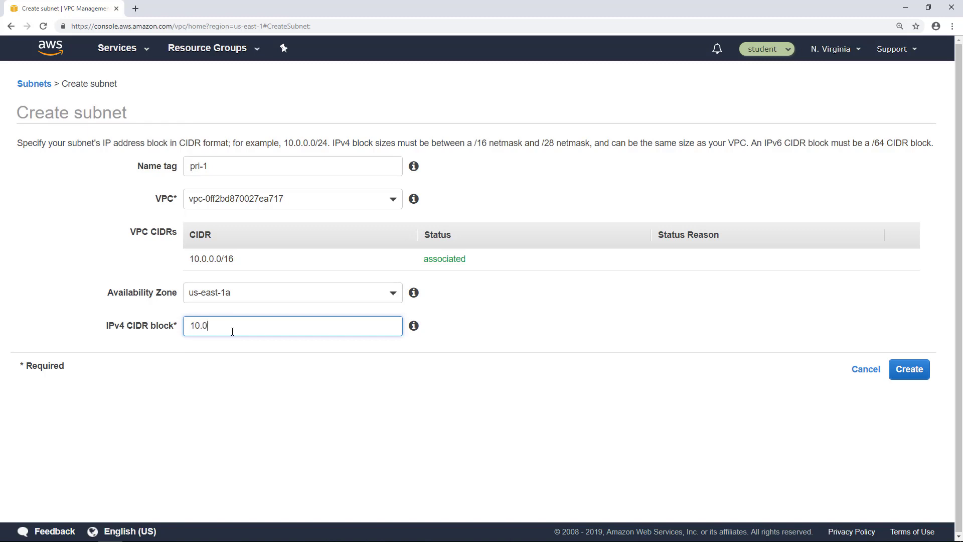
{"action": "type", "text": ".3.0/24"}
{"action": "left_click", "coordinate": [901, 367]}
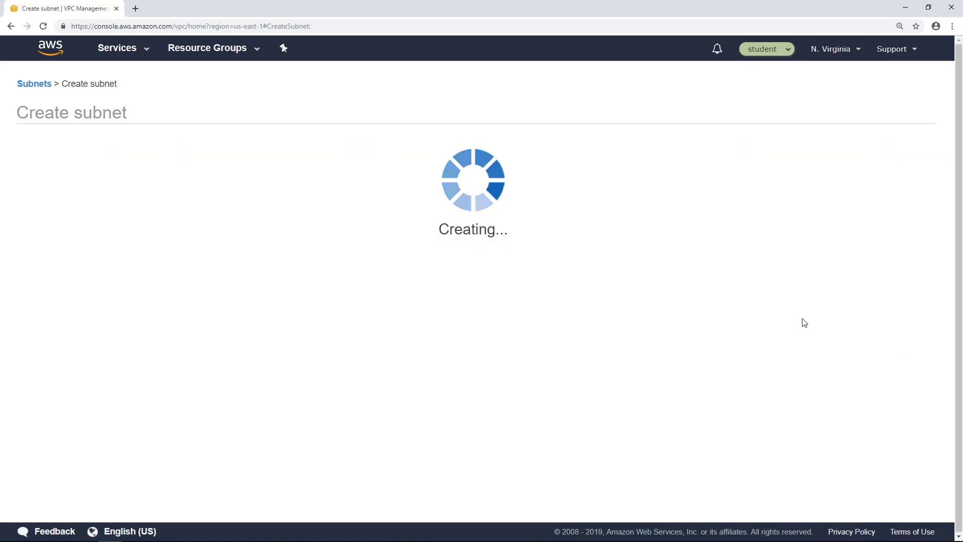
{"action": "left_click", "coordinate": [599, 231]}
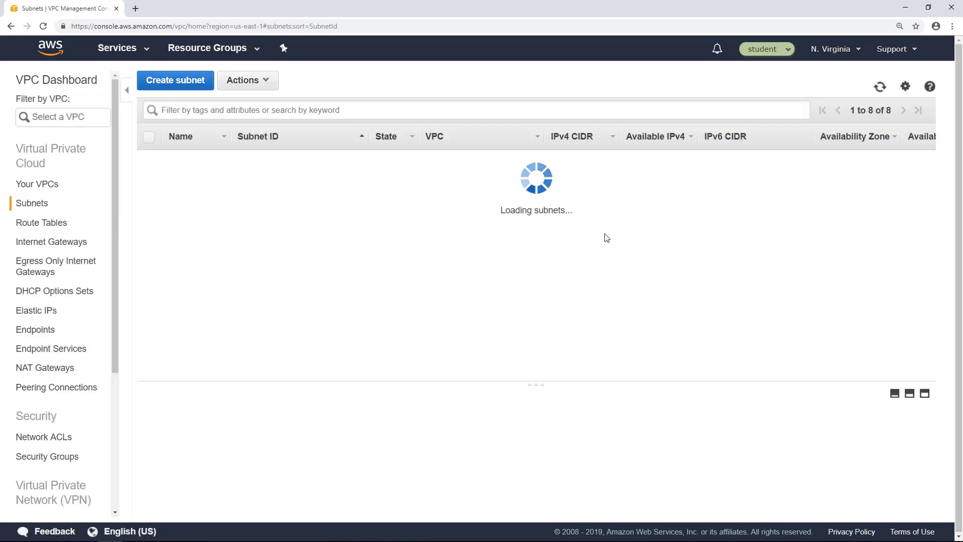
Step: Create a subnet named pri-2 in MyVPC, in availability zone us-east-1b, with the IPv4 CIDR block 10.0.4.0/24
{"action": "left_click", "coordinate": [168, 93]}
{"action": "left_click", "coordinate": [201, 159]}
{"action": "type", "text": "pri-2"}
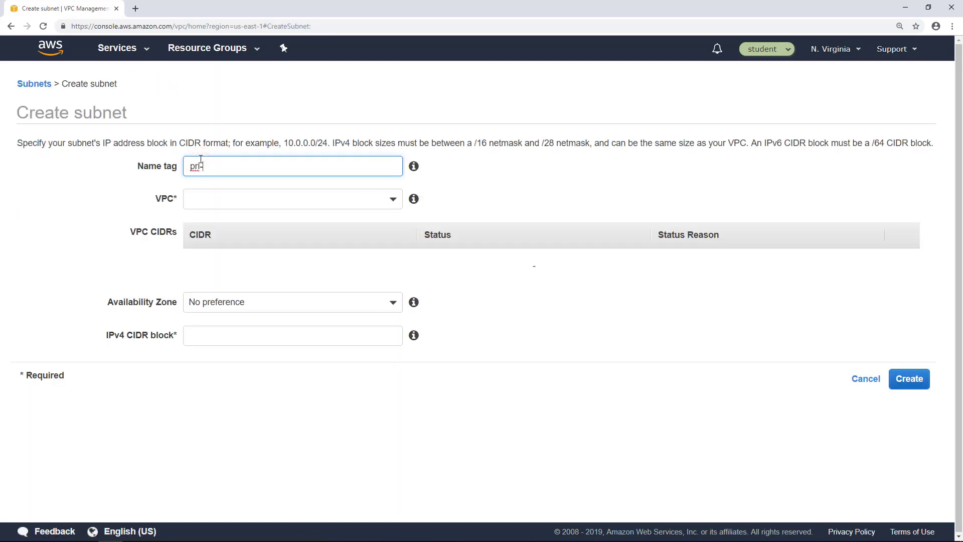
{"action": "left_click", "coordinate": [222, 195]}
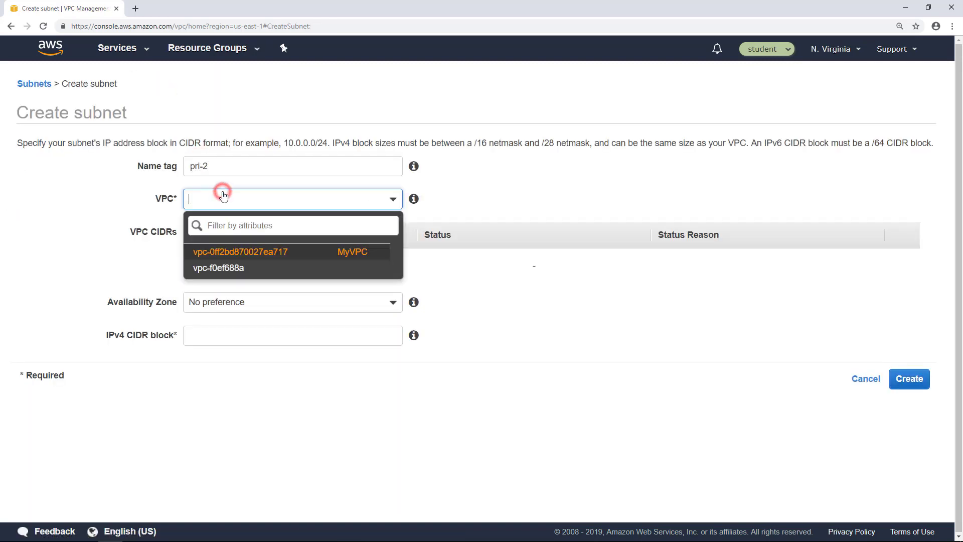
{"action": "left_click", "coordinate": [234, 251]}
{"action": "left_click", "coordinate": [237, 293]}
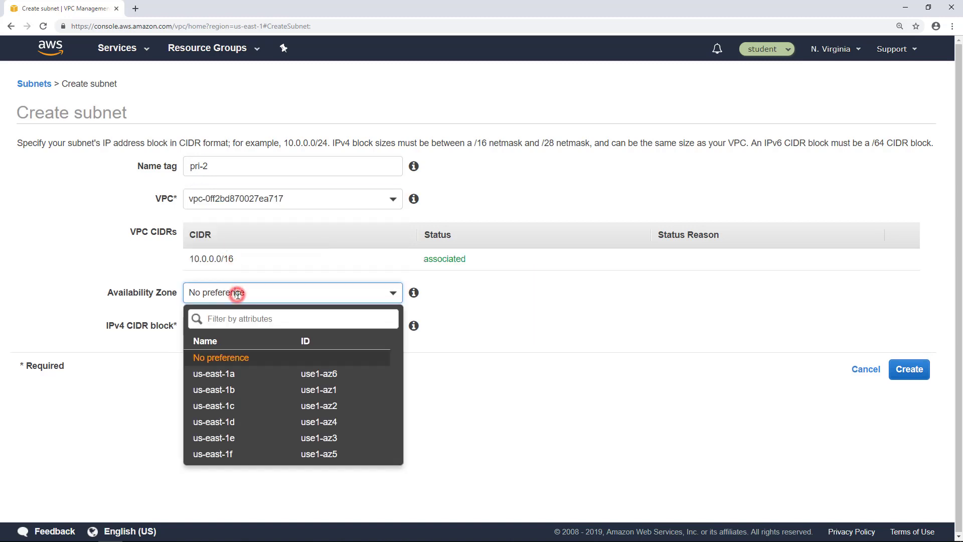
{"action": "left_click", "coordinate": [254, 391]}
{"action": "left_click", "coordinate": [227, 326]}
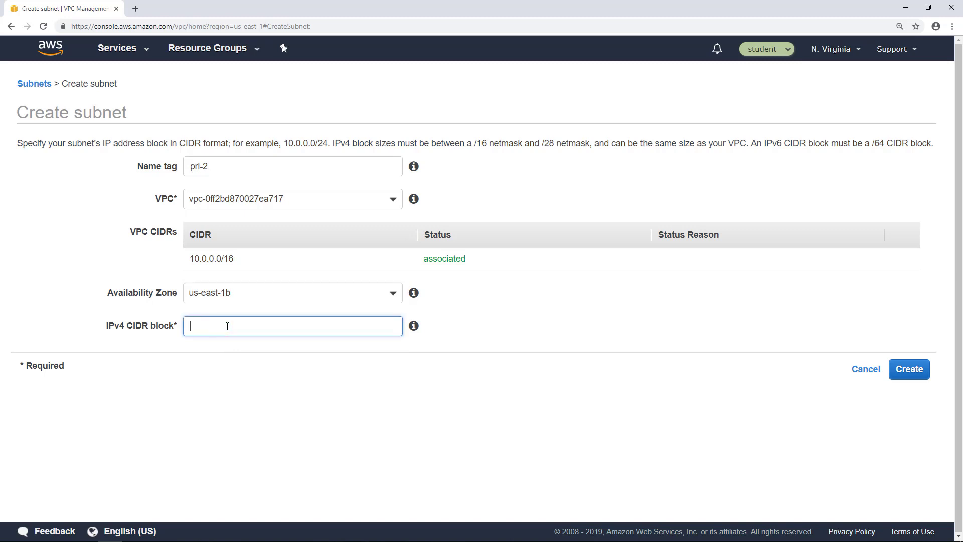
{"action": "type", "text": "10.0.4.0/24"}
{"action": "left_click", "coordinate": [904, 371]}
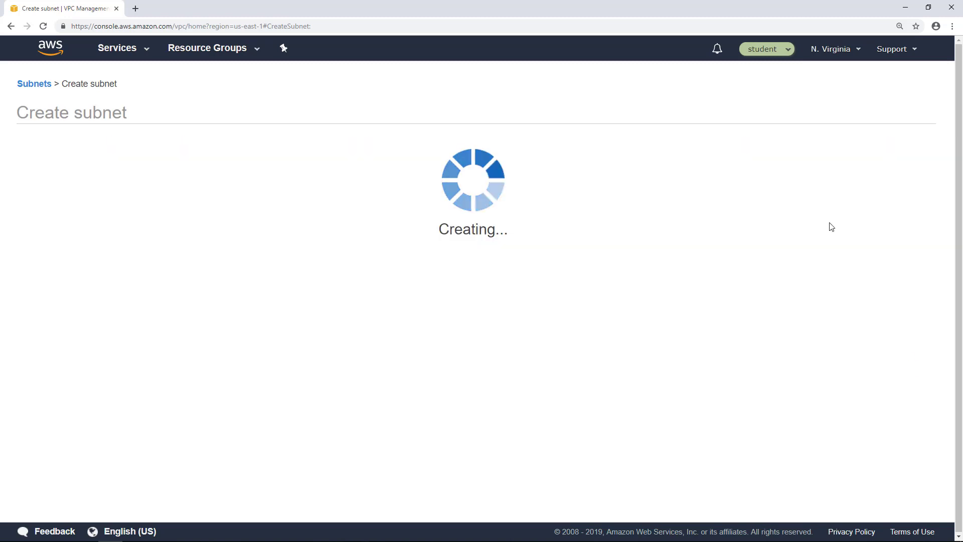
{"action": "left_click", "coordinate": [590, 226]}
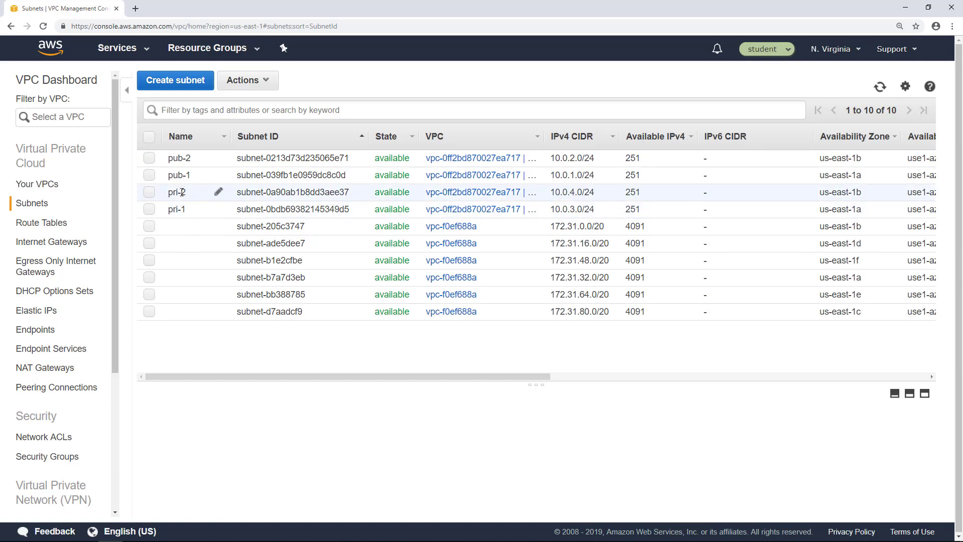
Step: Create a route table named private-rt in MyVPC
{"action": "left_click", "coordinate": [46, 223]}
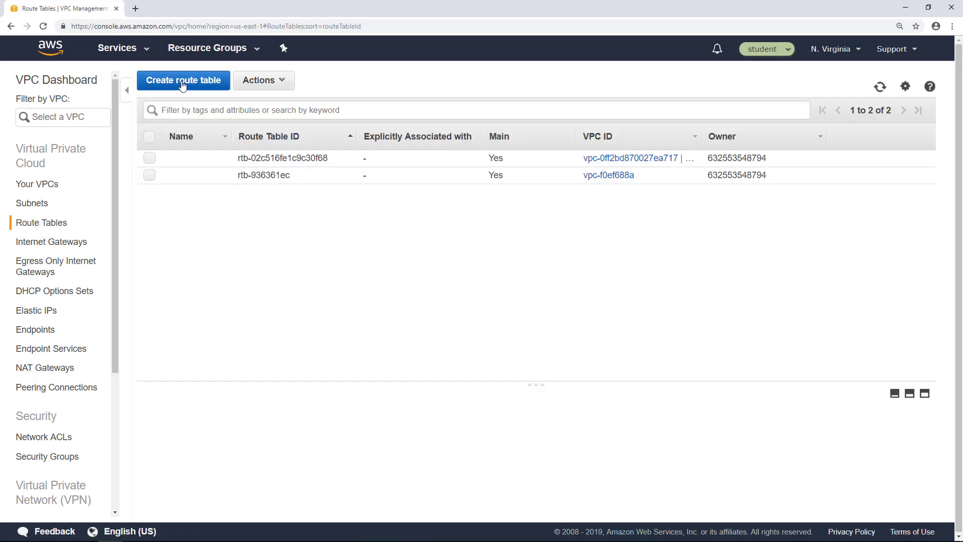
{"action": "left_click", "coordinate": [182, 82]}
{"action": "left_click", "coordinate": [216, 161]}
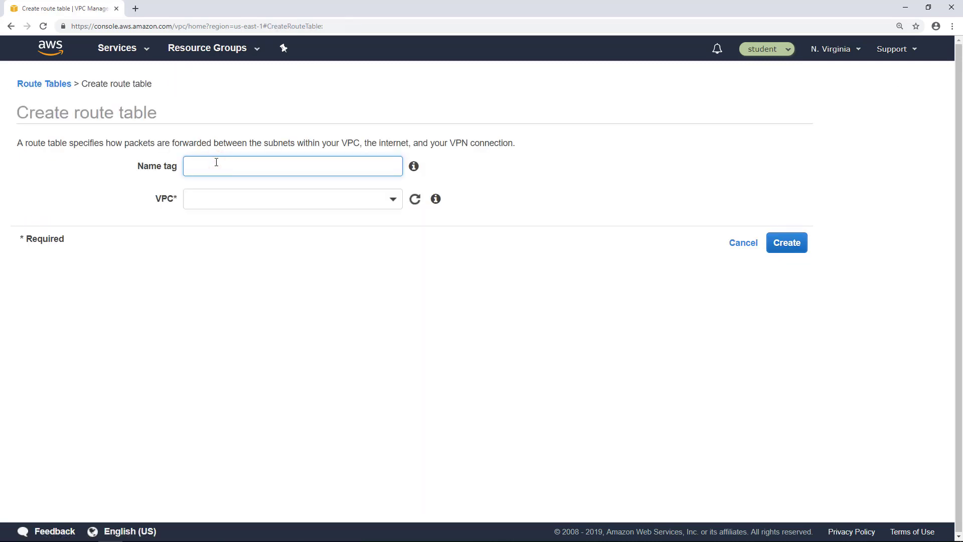
{"action": "type", "text": "private-rt"}
{"action": "left_click", "coordinate": [264, 201]}
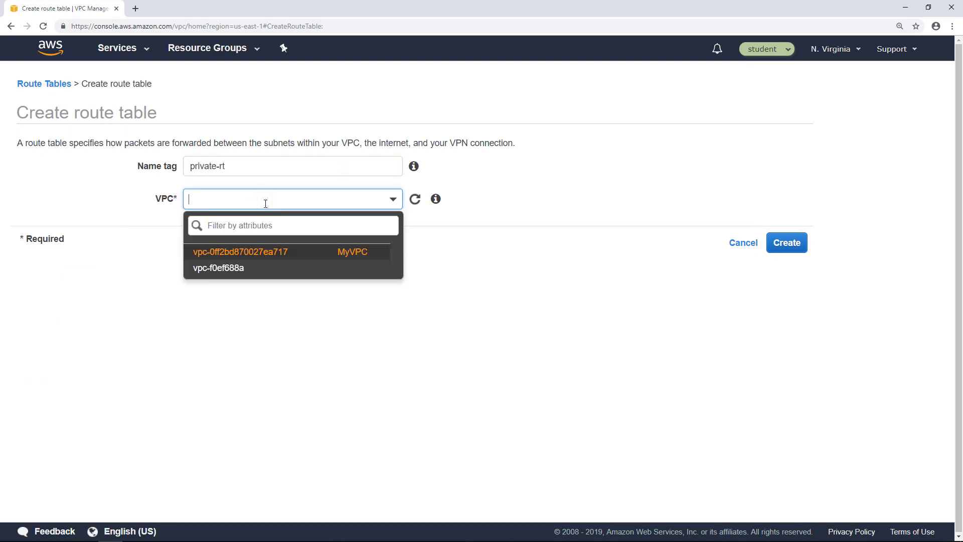
{"action": "left_click", "coordinate": [233, 257]}
{"action": "left_click", "coordinate": [799, 244]}
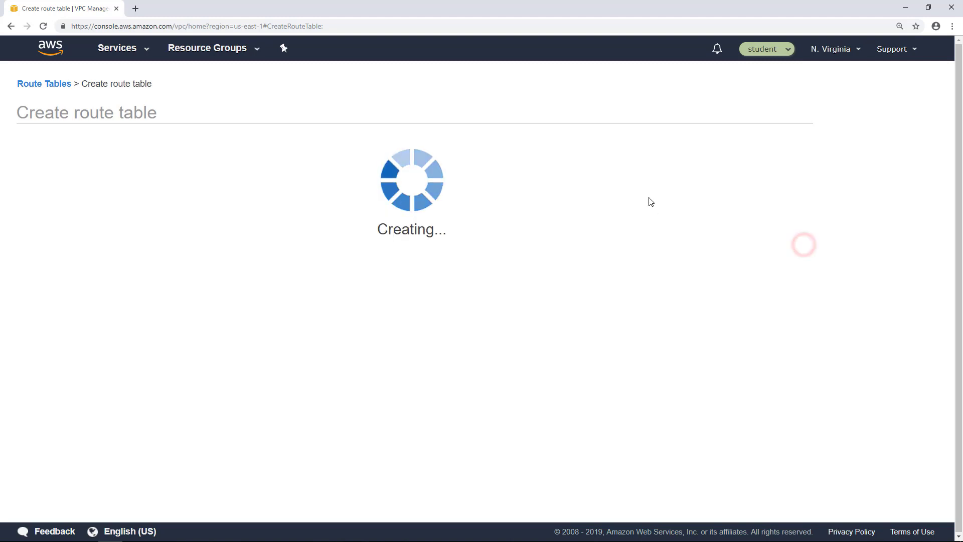
{"action": "left_click", "coordinate": [572, 224]}
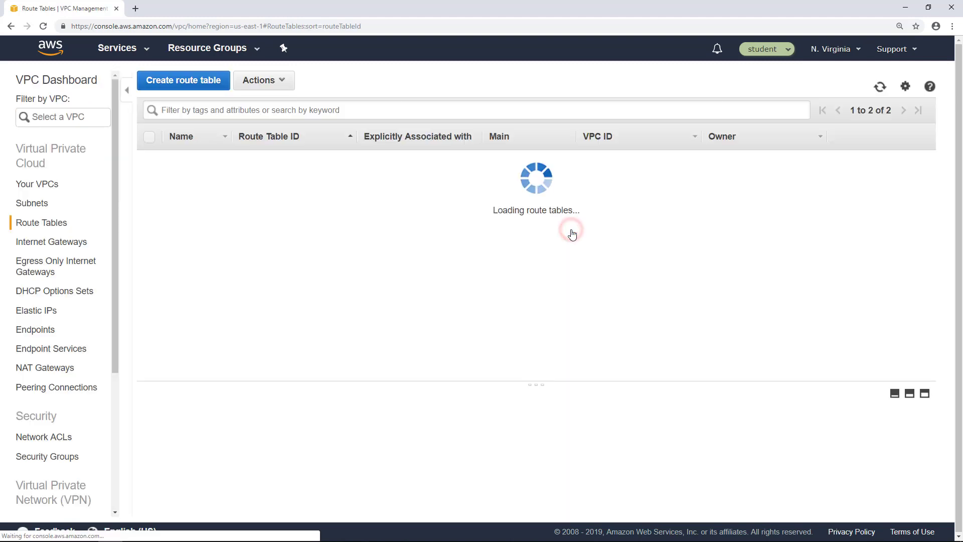
Step: Review the routes of the private-rt route table and associate the pri-1 and pri-2 subnets with it
{"action": "left_click", "coordinate": [174, 175]}
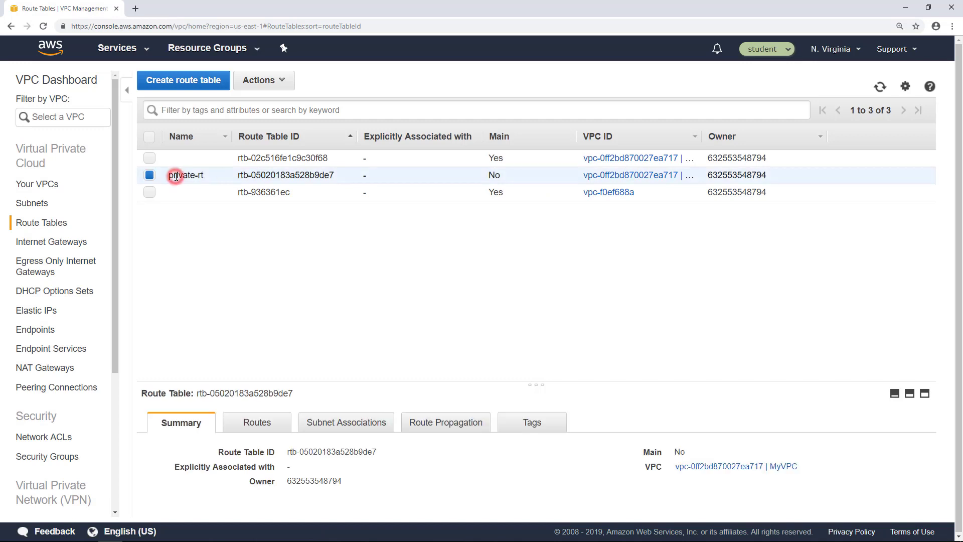
{"action": "left_click_drag", "start_coordinate": [368, 384], "coordinate": [366, 267]}
{"action": "left_click", "coordinate": [267, 311]}
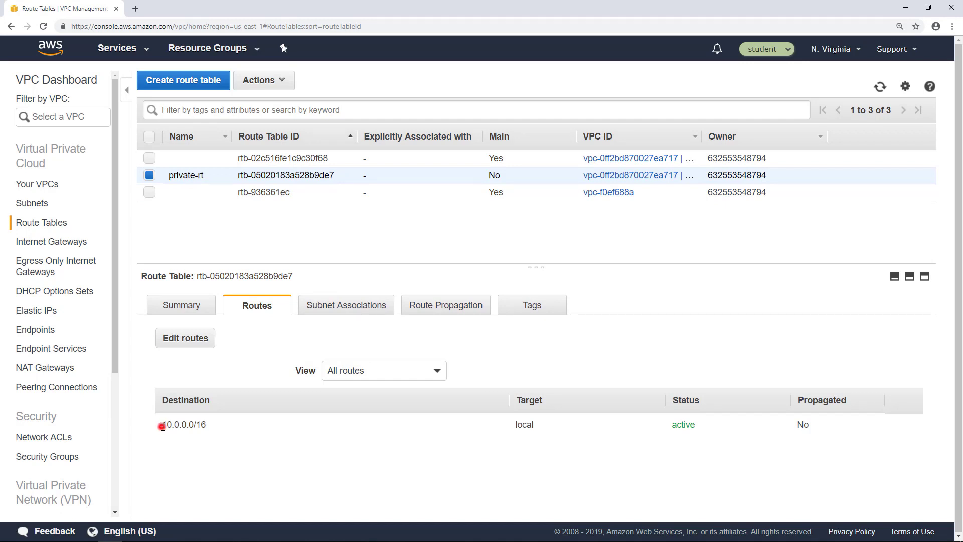
{"action": "left_click_drag", "start_coordinate": [162, 426], "coordinate": [210, 427]}
{"action": "left_click", "coordinate": [371, 304]}
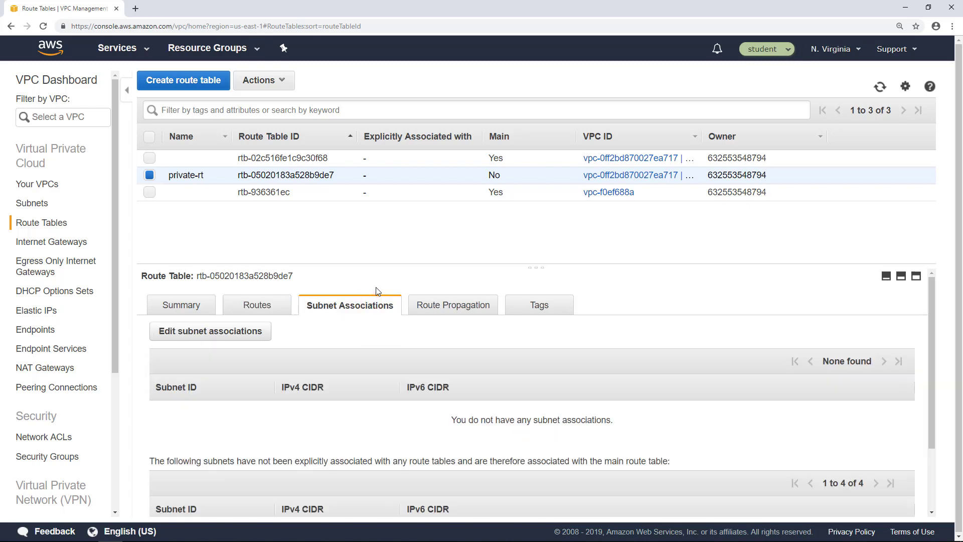
{"action": "scroll", "coordinate": [377, 291], "scroll_direction": "down", "scroll_amount": 1}
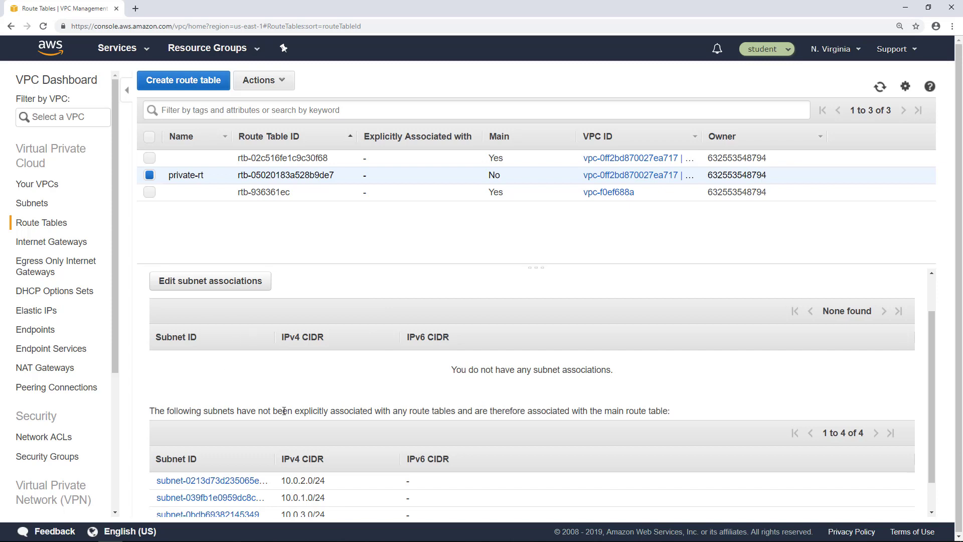
{"action": "scroll", "coordinate": [544, 412], "scroll_direction": "up", "scroll_amount": 1}
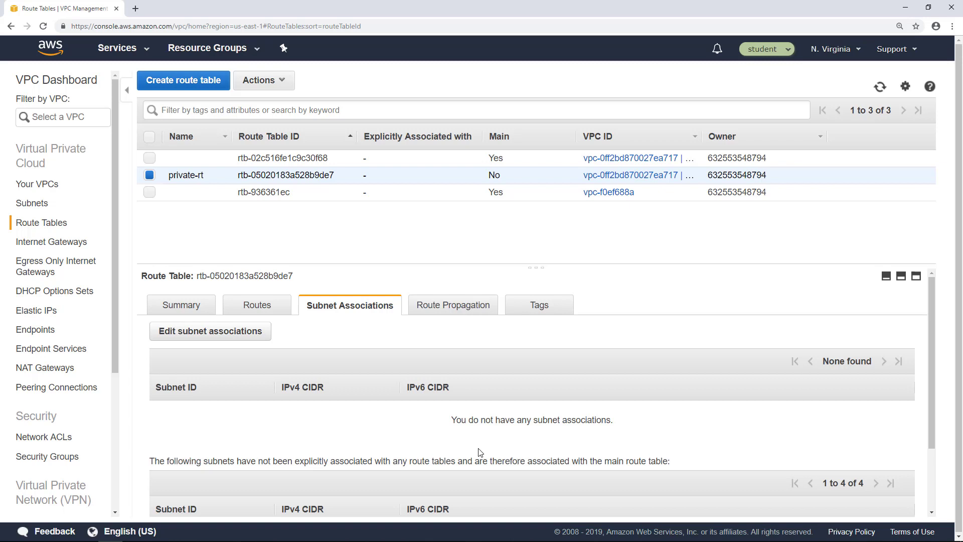
{"action": "left_click", "coordinate": [238, 342]}
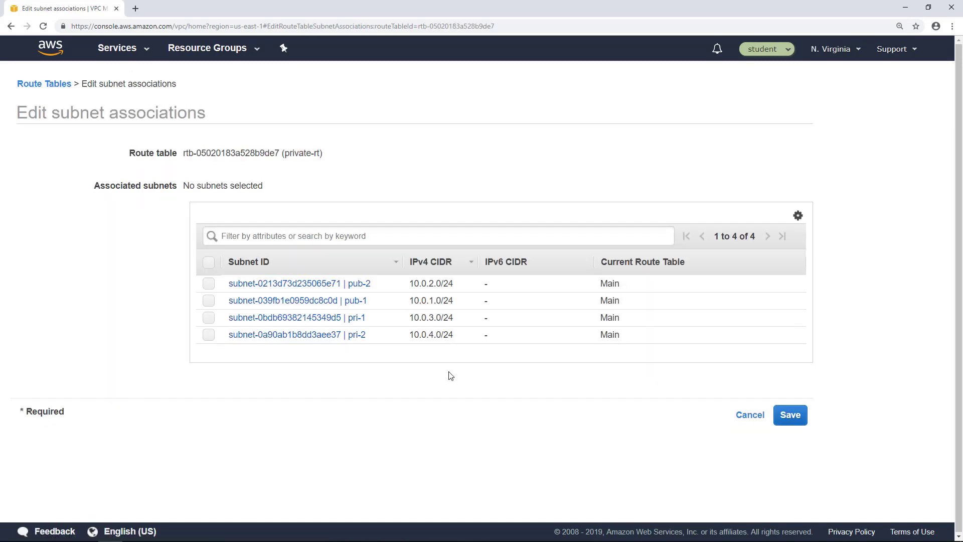
{"action": "left_click", "coordinate": [208, 319]}
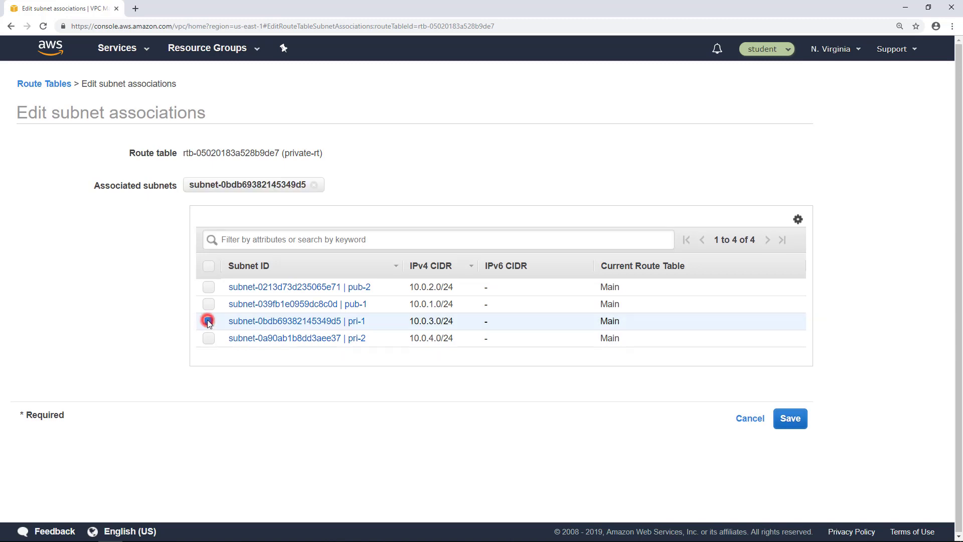
{"action": "left_click", "coordinate": [208, 338]}
{"action": "left_click", "coordinate": [791, 419]}
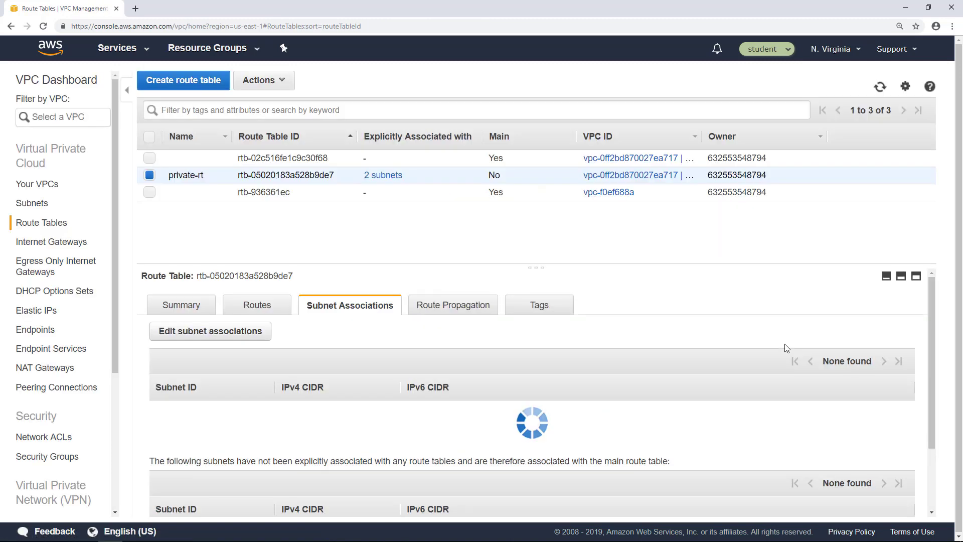
{"action": "left_click", "coordinate": [261, 244]}
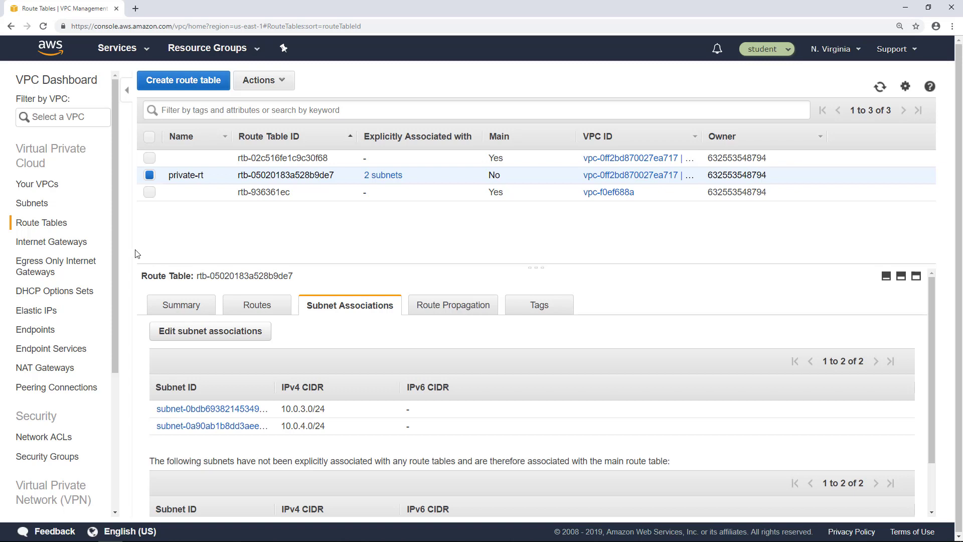
Step: Create an internet gateway with the name tag My-ig
{"action": "scroll", "coordinate": [70, 210], "scroll_direction": "down", "scroll_amount": 1}
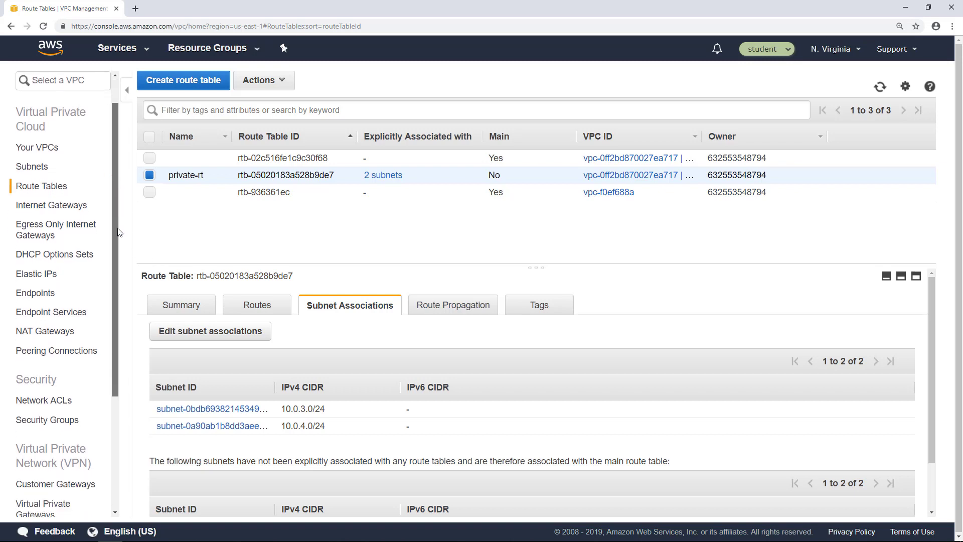
{"action": "left_click", "coordinate": [64, 206]}
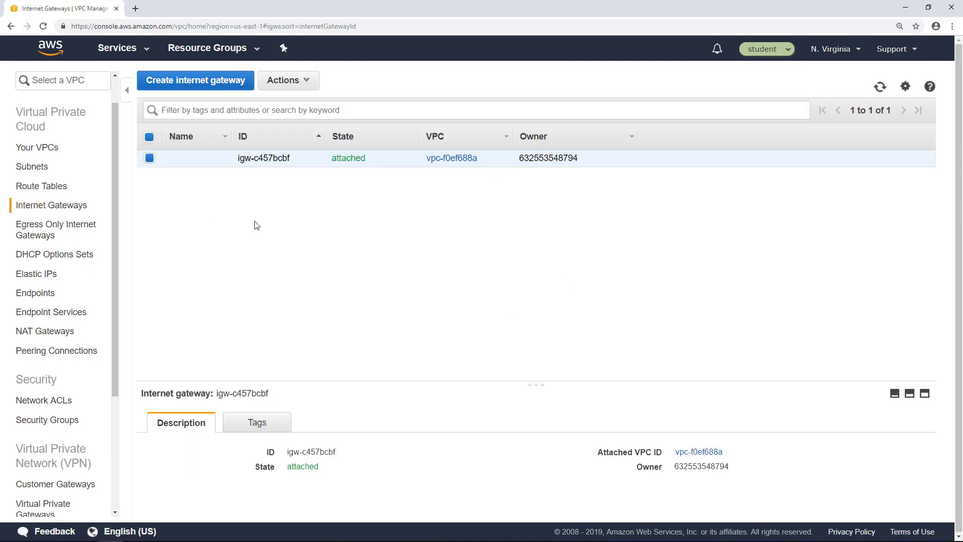
{"action": "left_click", "coordinate": [198, 83]}
{"action": "left_click", "coordinate": [252, 171]}
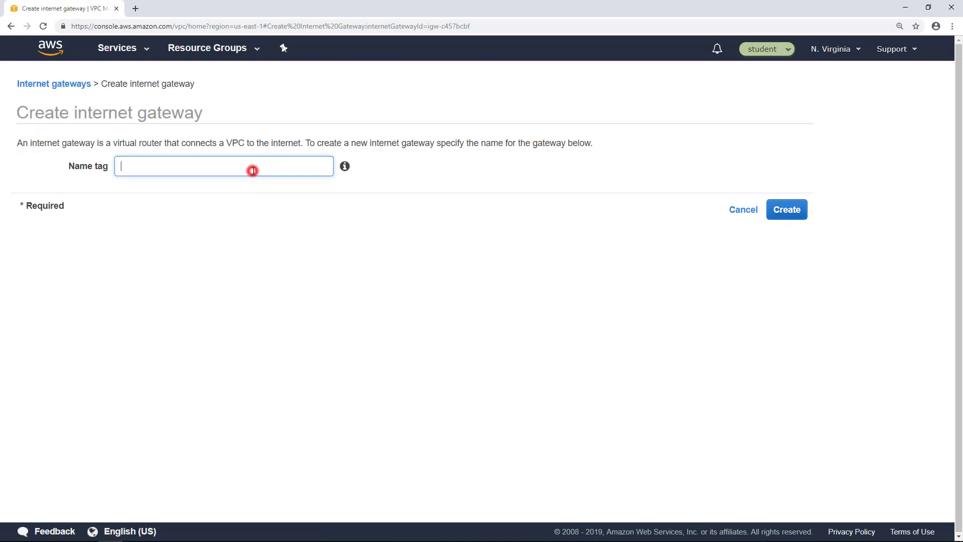
{"action": "type", "text": "My-ig"}
{"action": "left_click", "coordinate": [791, 214]}
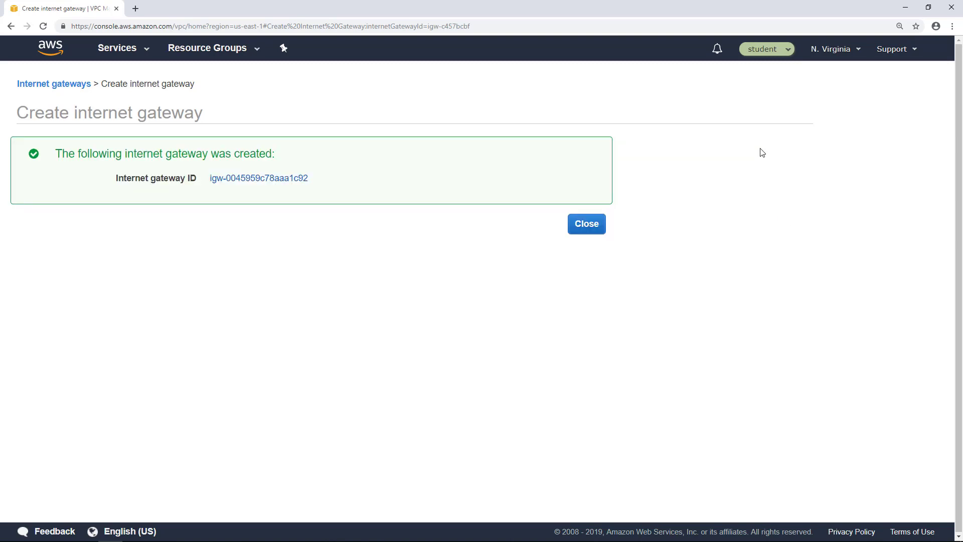
{"action": "left_click", "coordinate": [580, 227]}
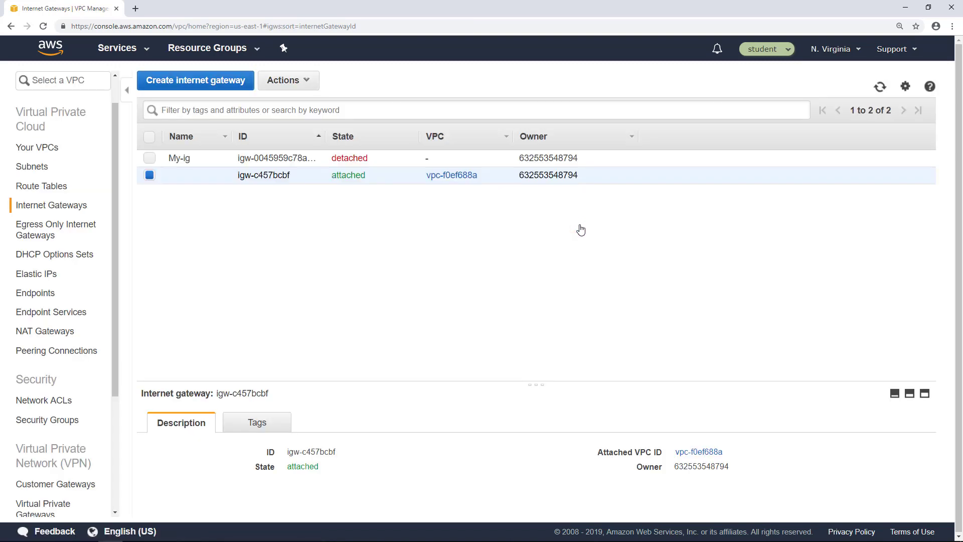
Step: Attach the My-ig internet gateway to MyVPC
{"action": "left_click", "coordinate": [200, 159]}
{"action": "right_click", "coordinate": [200, 159]}
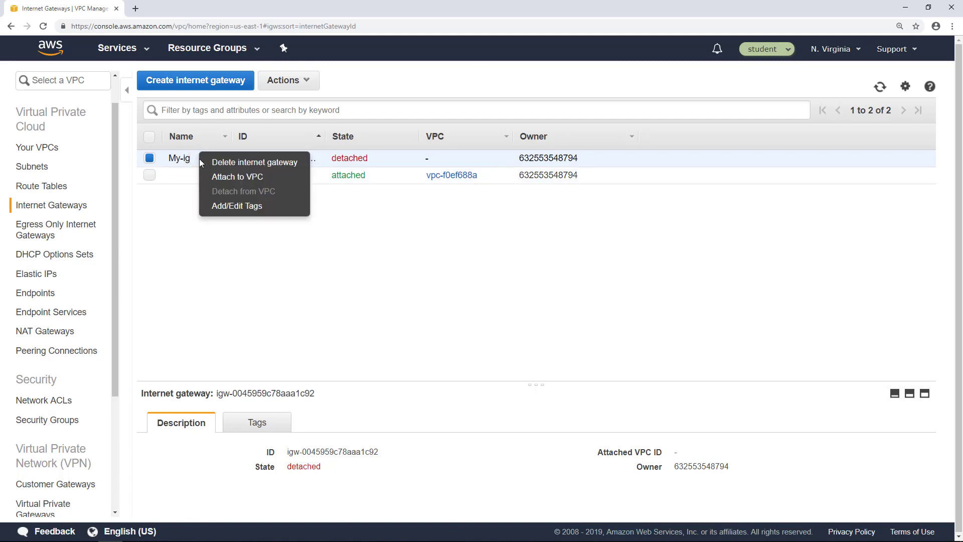
{"action": "left_click", "coordinate": [223, 180]}
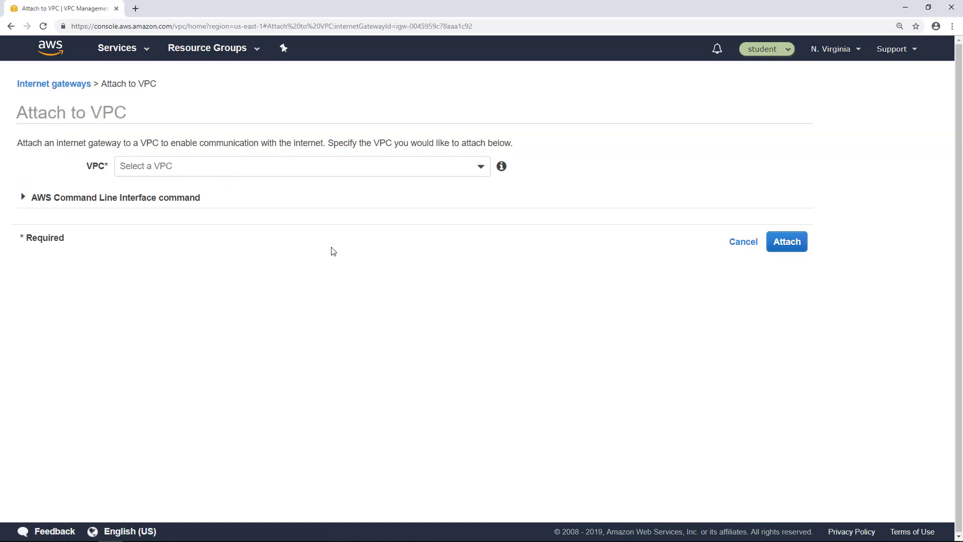
{"action": "left_click", "coordinate": [482, 170]}
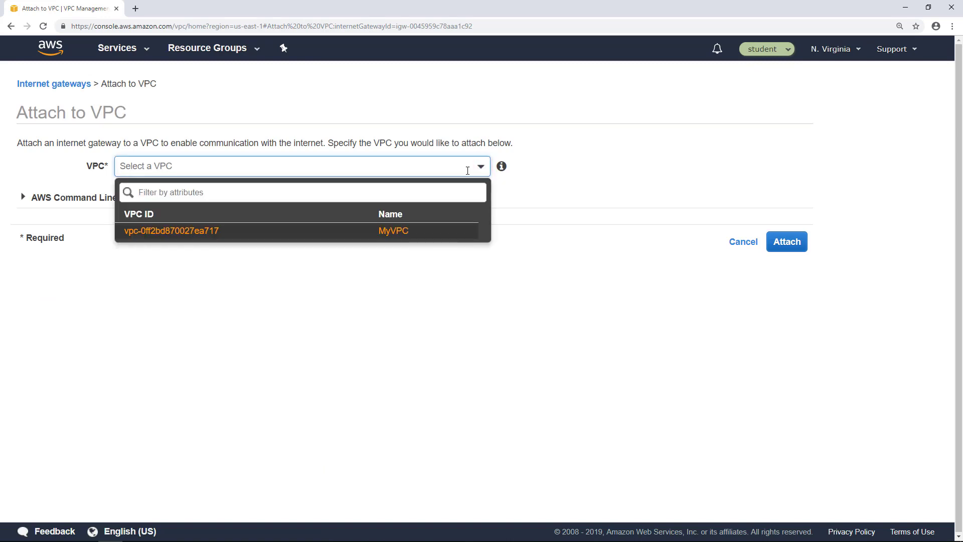
{"action": "left_click", "coordinate": [410, 235]}
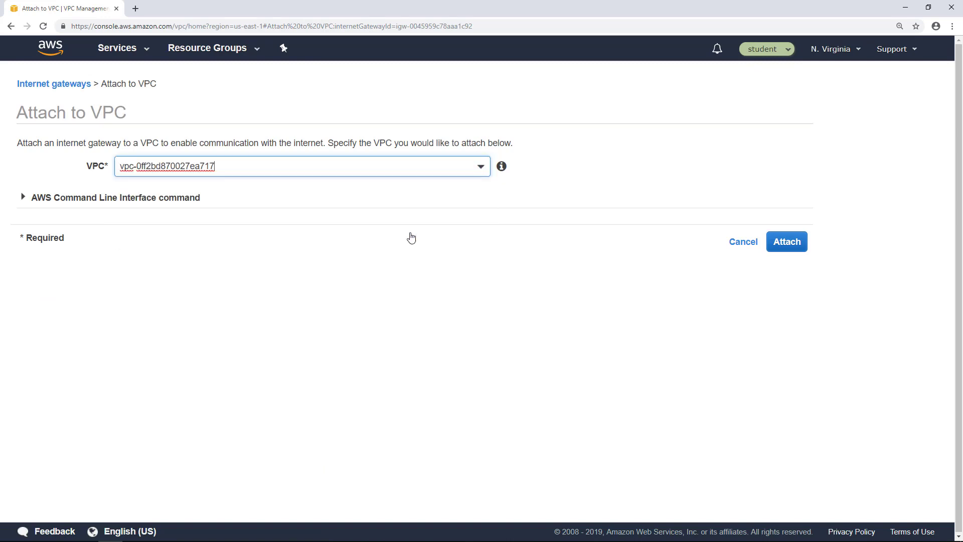
{"action": "left_click", "coordinate": [795, 246]}
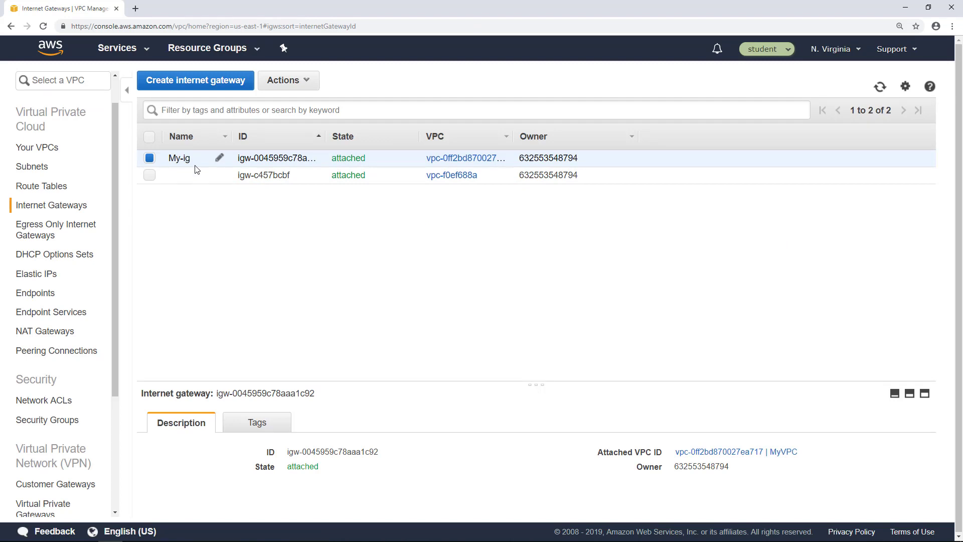
Step: Create a route table named pub-rt in MyVPC
{"action": "left_click", "coordinate": [52, 190]}
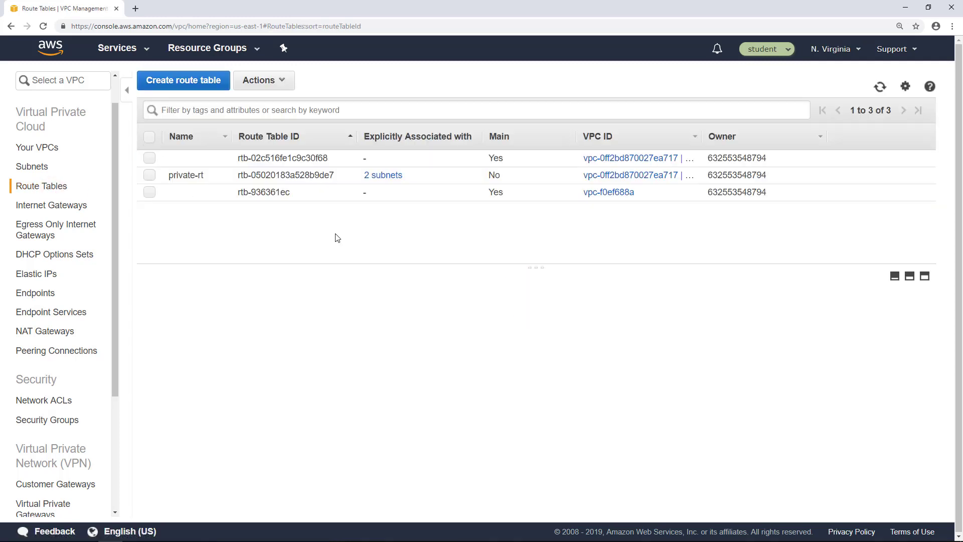
{"action": "left_click", "coordinate": [203, 93]}
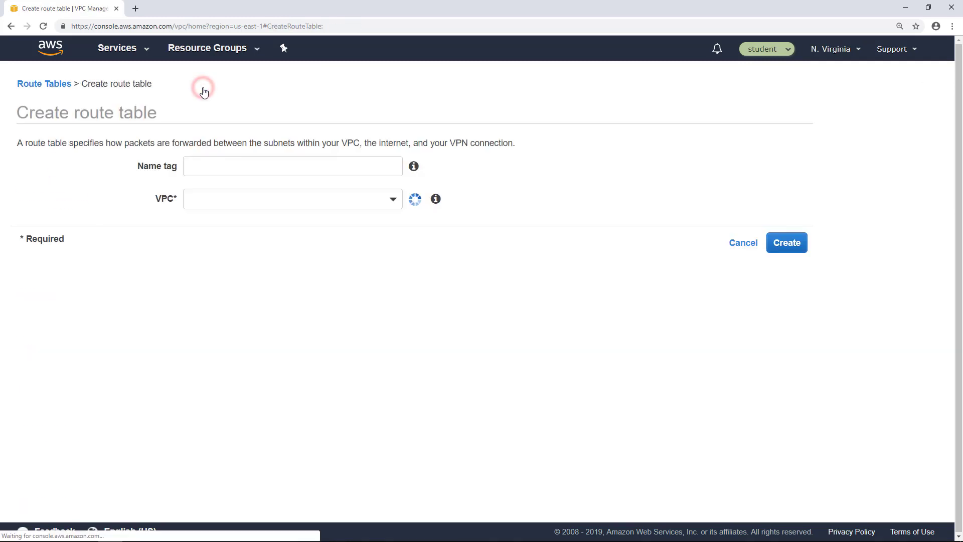
{"action": "left_click", "coordinate": [217, 172]}
{"action": "type", "text": "pub-rt"}
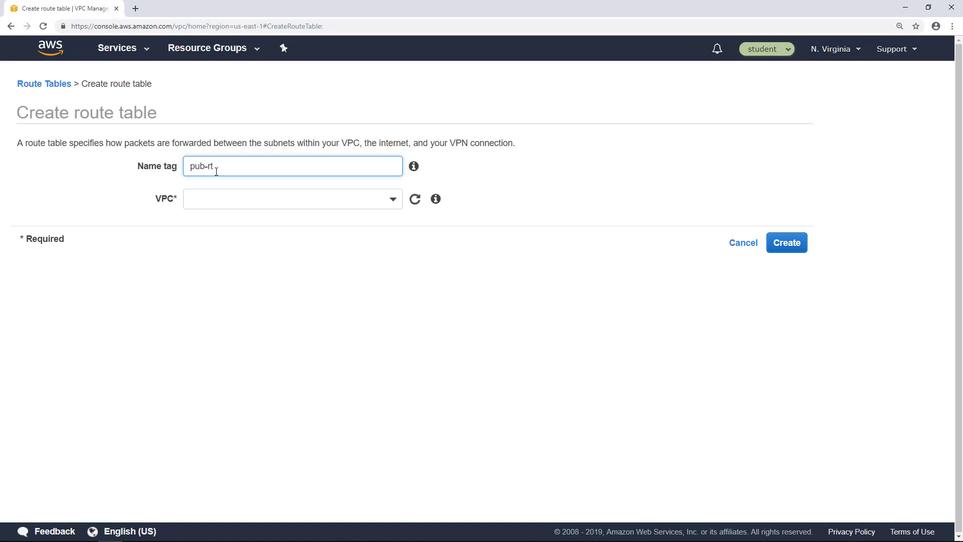
{"action": "left_click", "coordinate": [236, 197]}
{"action": "left_click", "coordinate": [294, 255]}
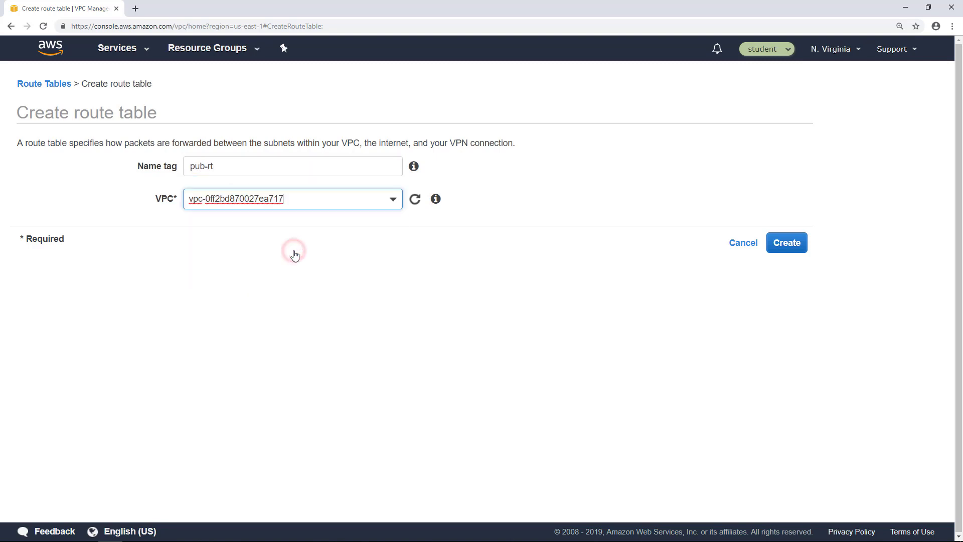
{"action": "left_click", "coordinate": [792, 246]}
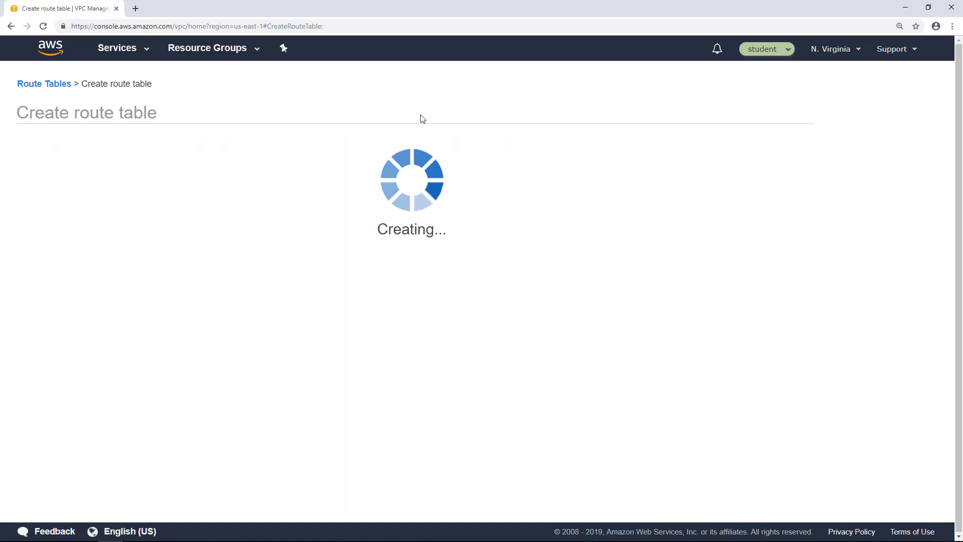
Step: Add a route with destination 0.0.0.0/0 to the pub-rt route table
{"action": "left_click", "coordinate": [582, 229]}
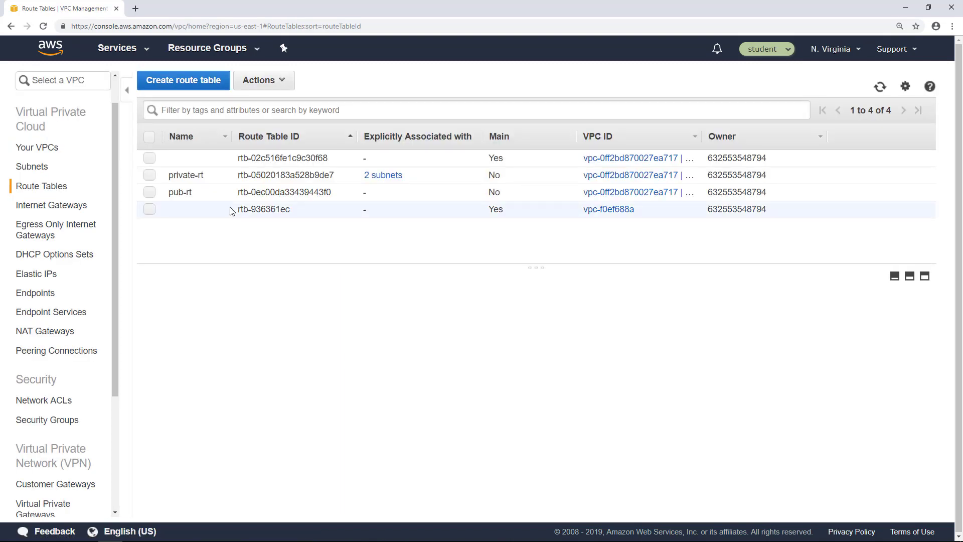
{"action": "left_click", "coordinate": [197, 197]}
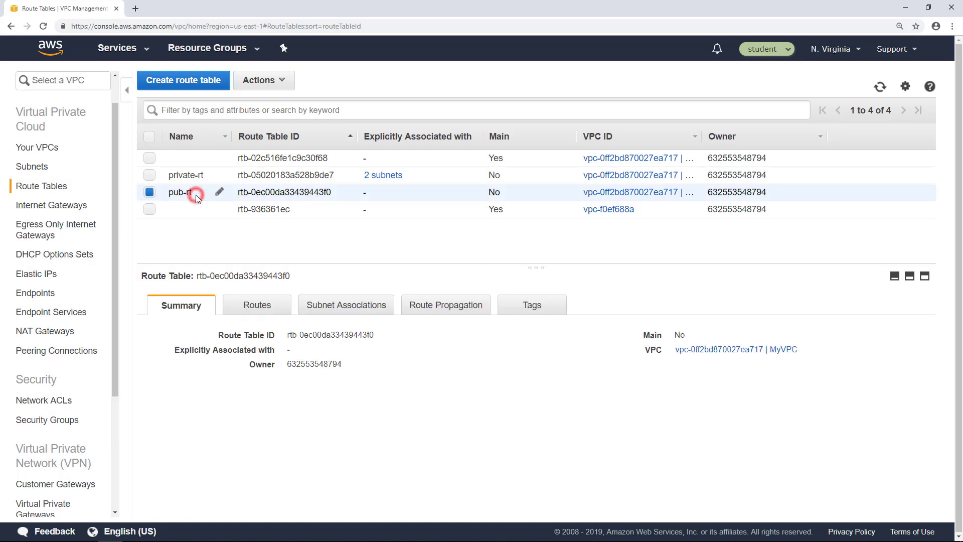
{"action": "left_click", "coordinate": [244, 310]}
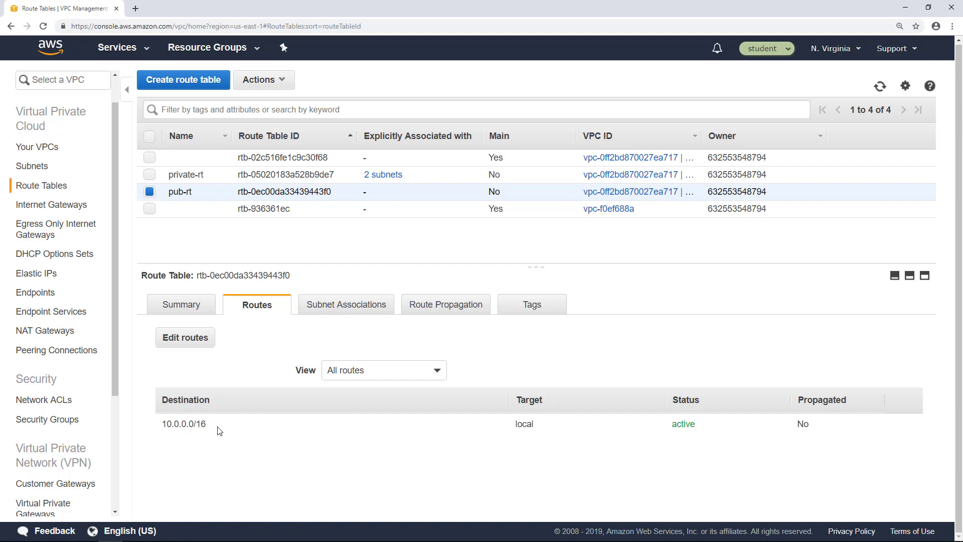
{"action": "left_click", "coordinate": [198, 342]}
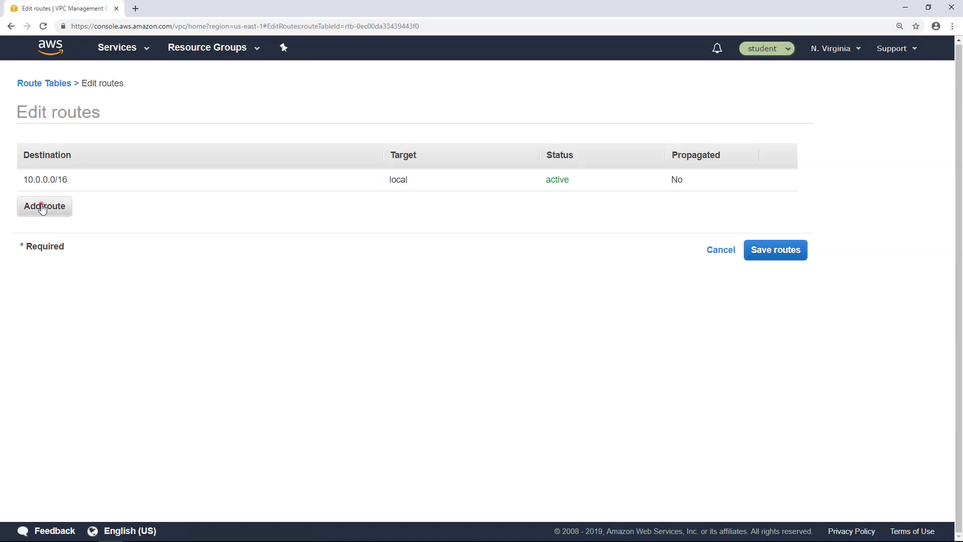
{"action": "left_click", "coordinate": [43, 209]}
{"action": "left_click", "coordinate": [45, 203]}
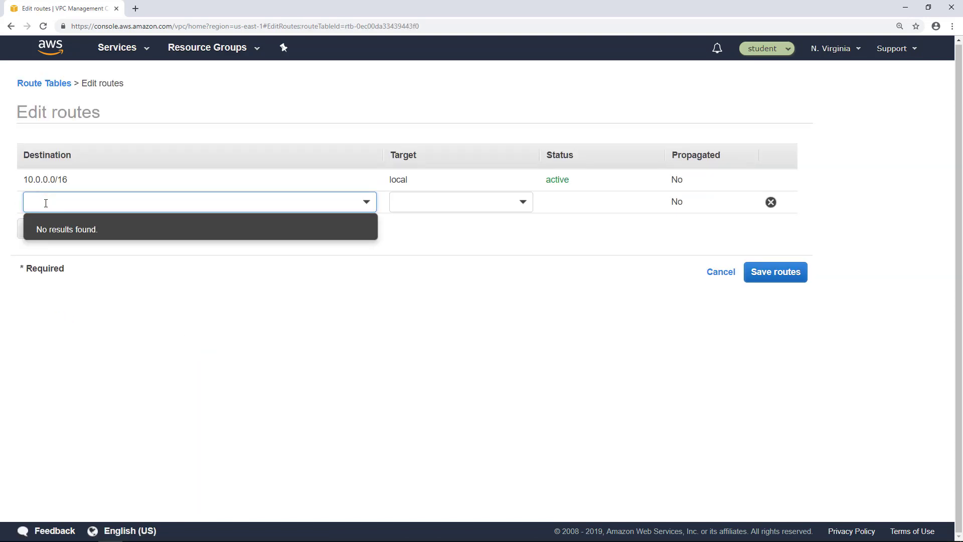
{"action": "type", "text": "0.0."}
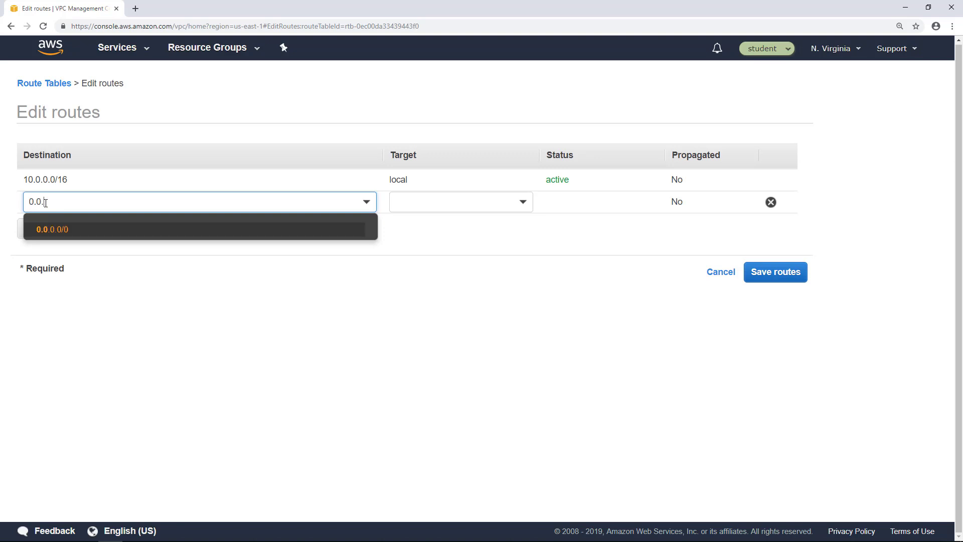
{"action": "type", "text": "0.0/0"}
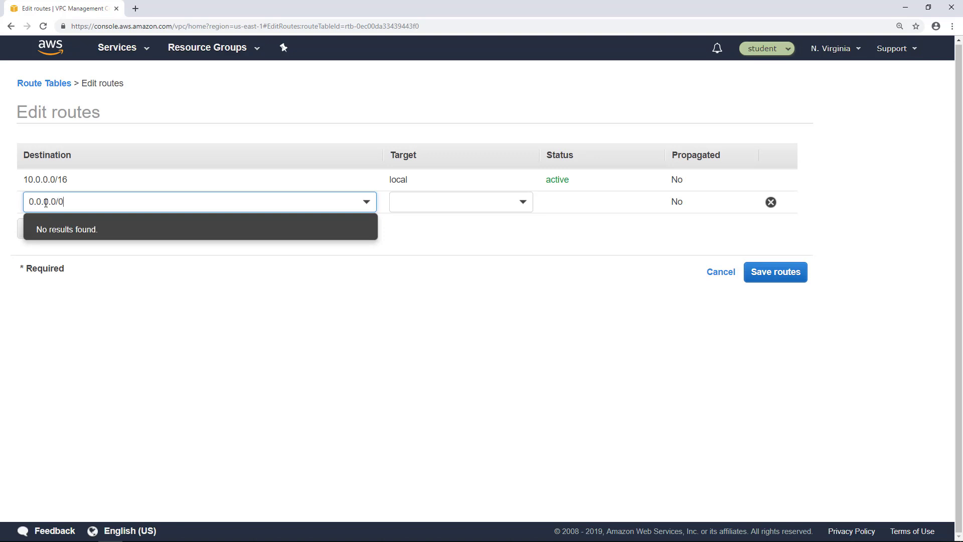
{"action": "left_click", "coordinate": [89, 203]}
Step: Set the new 0.0.0.0/0 route's target to the My-ig internet gateway and save the routes
{"action": "left_click", "coordinate": [525, 201]}
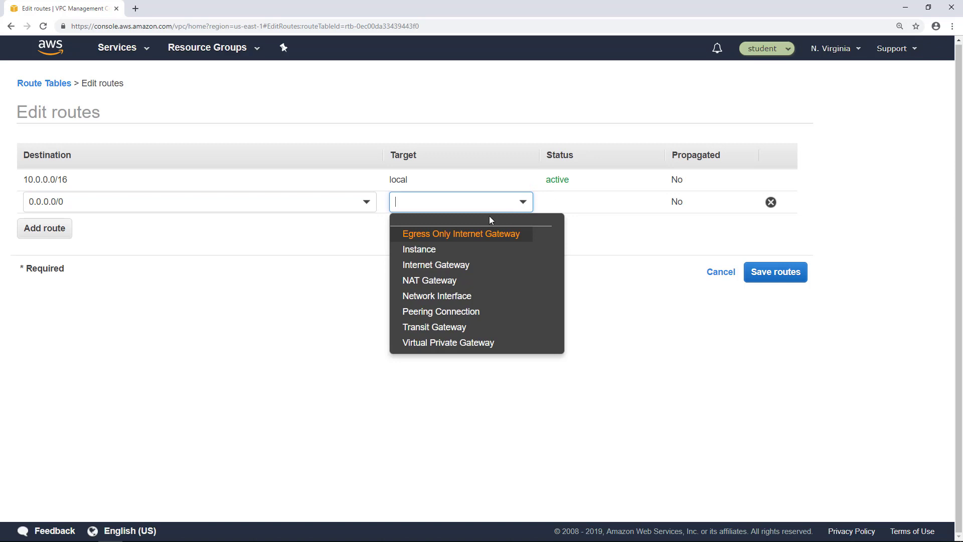
{"action": "left_click", "coordinate": [464, 270]}
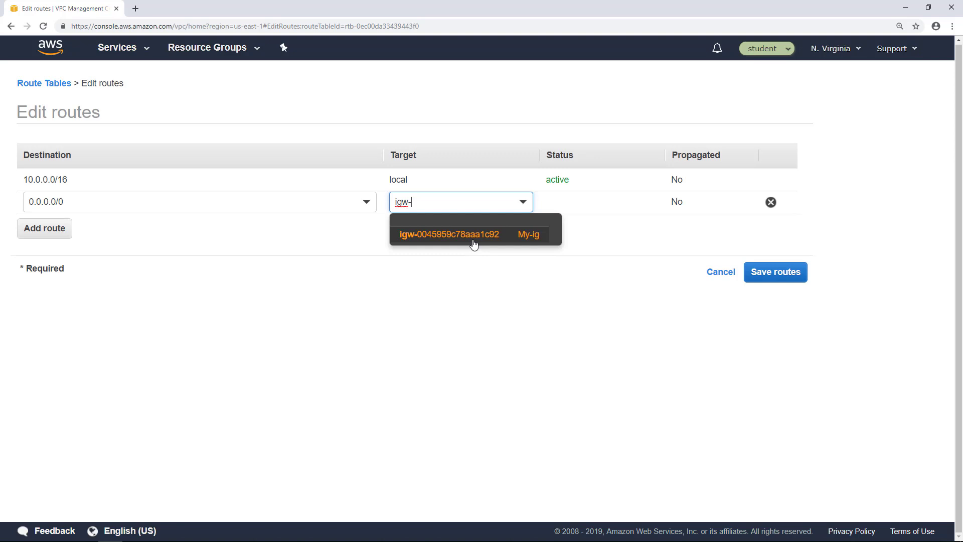
{"action": "left_click", "coordinate": [474, 243]}
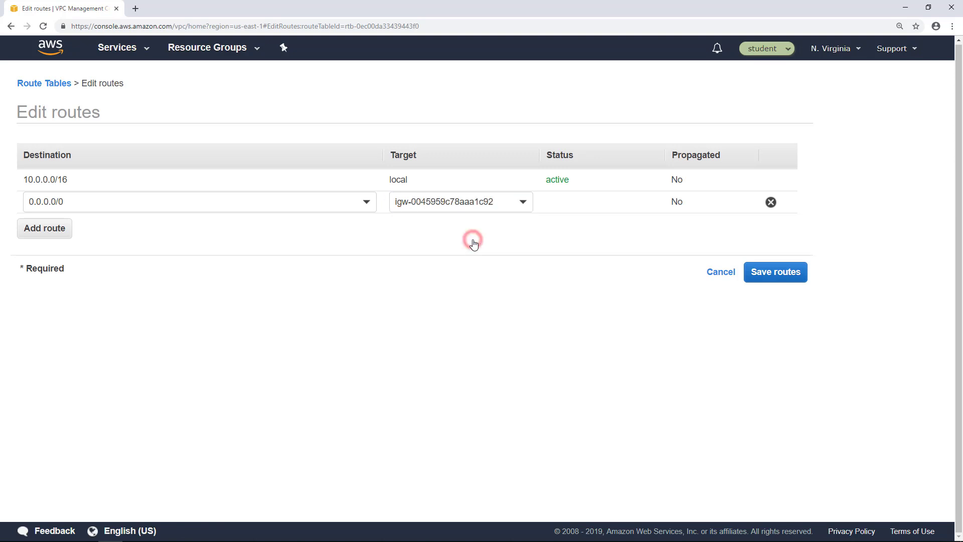
{"action": "left_click", "coordinate": [774, 275]}
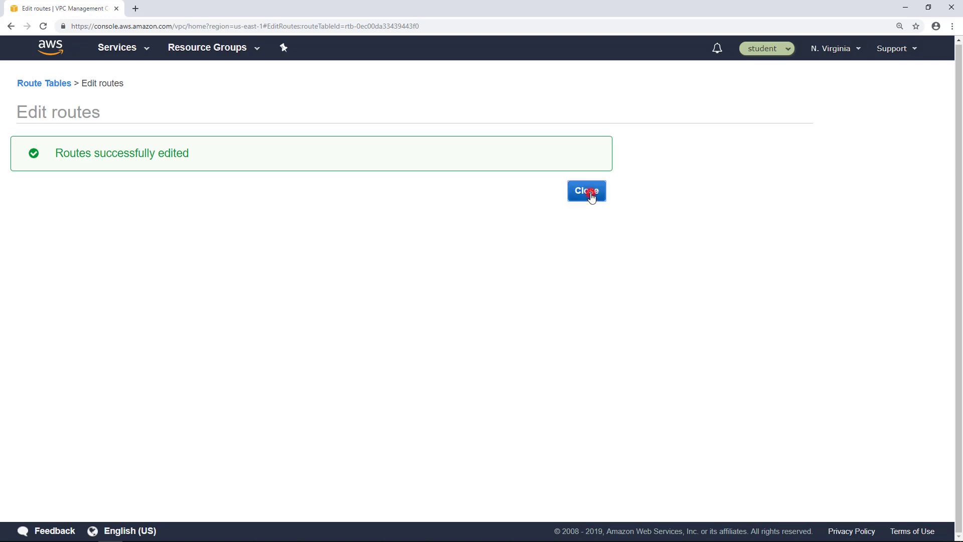
{"action": "left_click", "coordinate": [588, 192]}
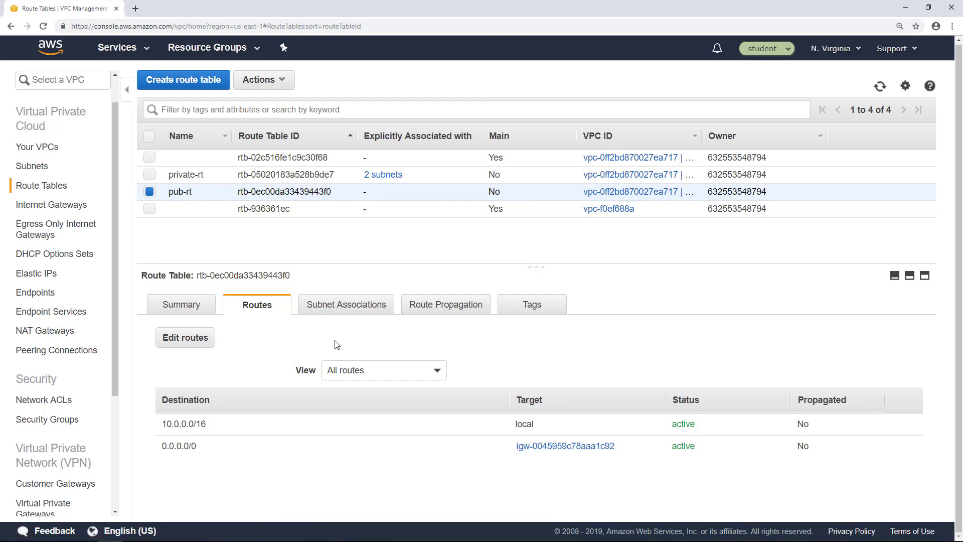
Step: Associate the pub-1 and pub-2 subnets with the pub-rt route table
{"action": "left_click", "coordinate": [344, 311]}
{"action": "scroll", "coordinate": [354, 321], "scroll_direction": "down", "scroll_amount": 1}
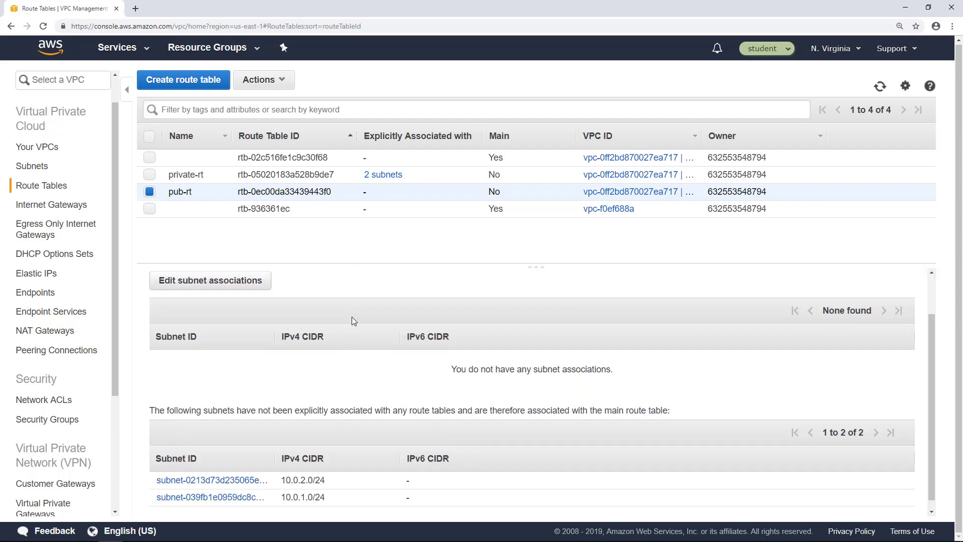
{"action": "left_click", "coordinate": [218, 282]}
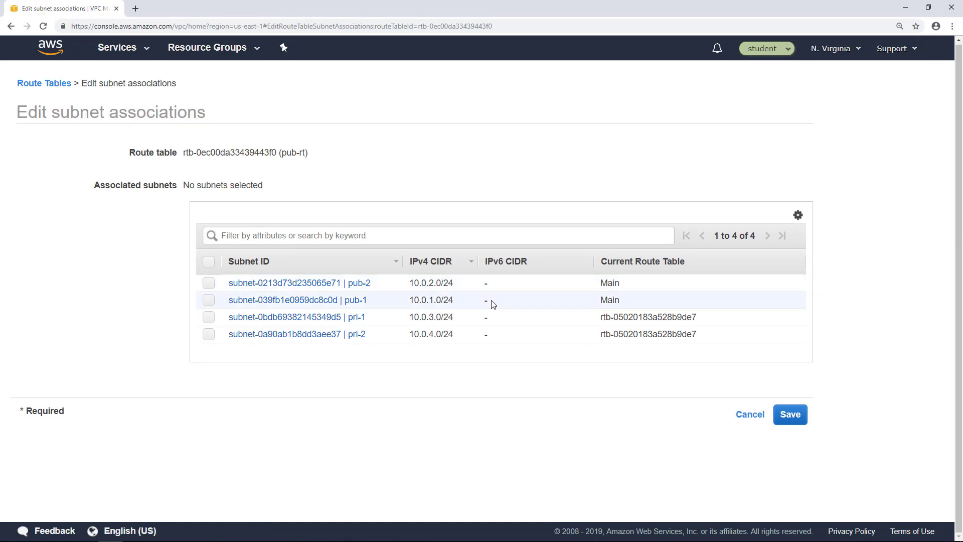
{"action": "left_click", "coordinate": [211, 286]}
{"action": "left_click", "coordinate": [210, 303]}
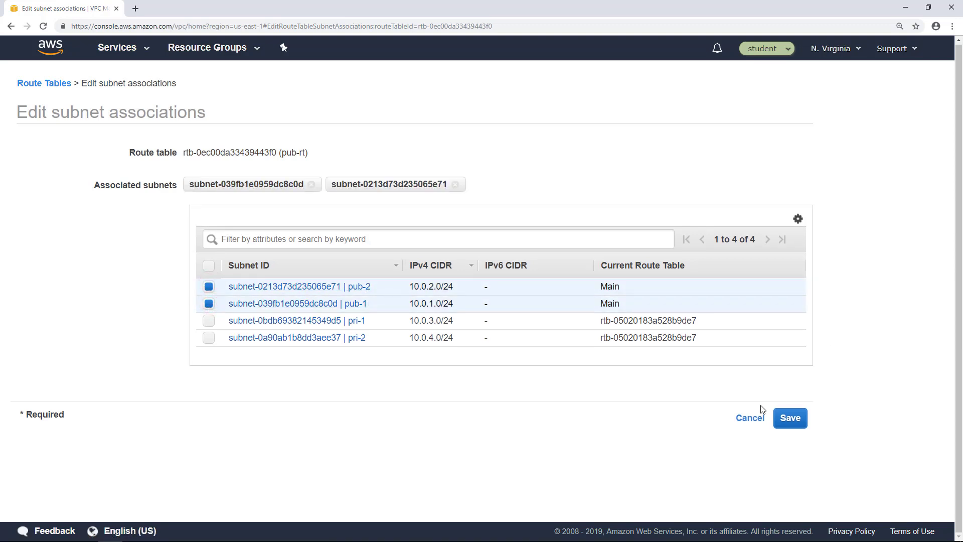
{"action": "left_click", "coordinate": [797, 421]}
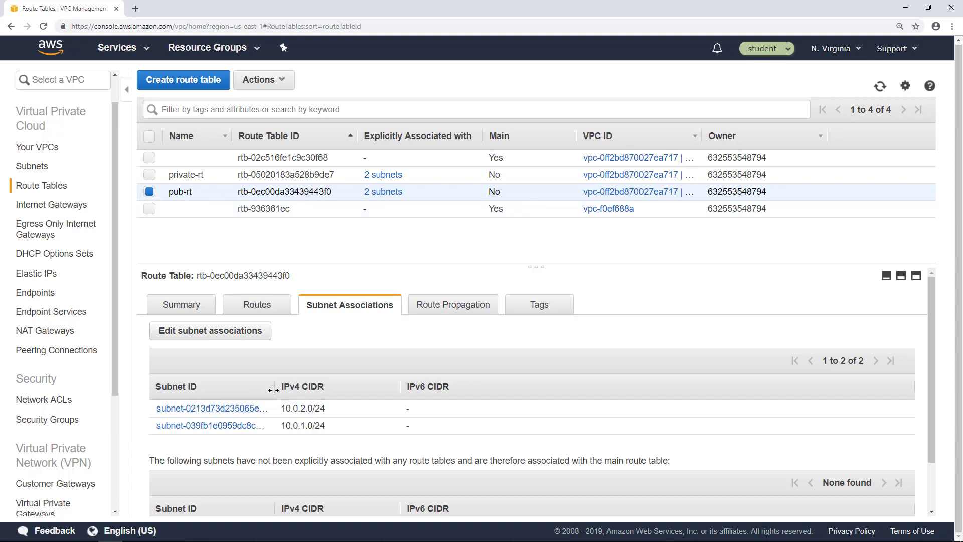
Step: Widen the Subnet ID column to read the full subnet names and check the subnet associations of pub-rt and private-rt
{"action": "left_click_drag", "start_coordinate": [274, 393], "coordinate": [333, 392]}
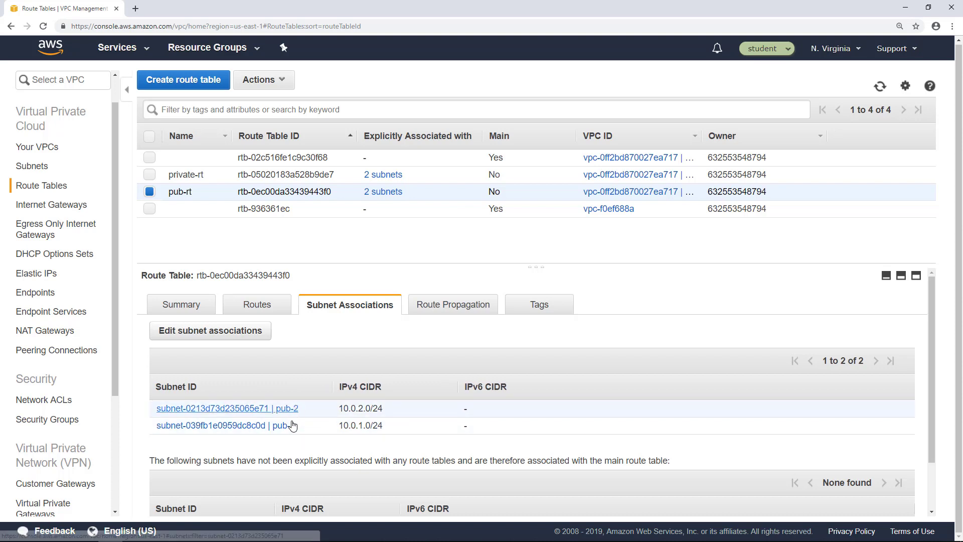
{"action": "left_click", "coordinate": [205, 176]}
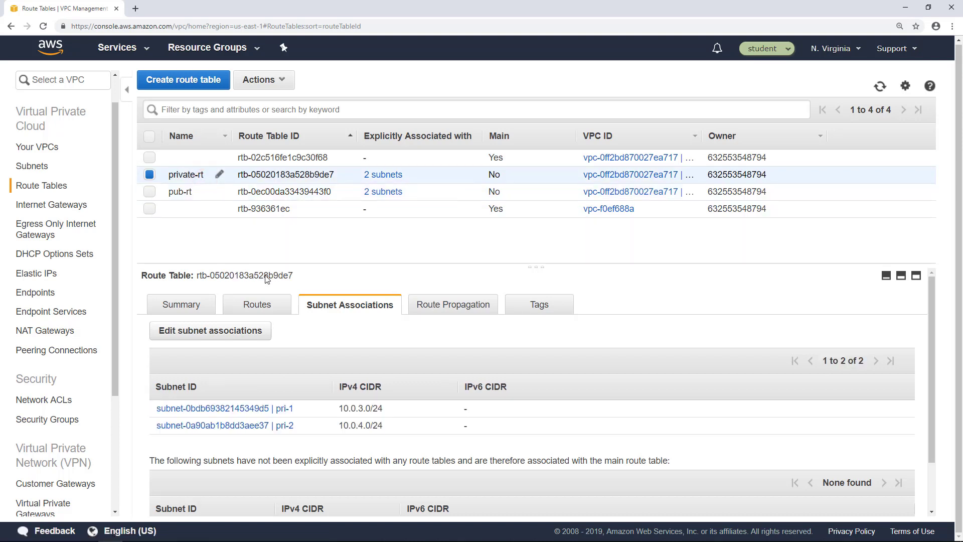